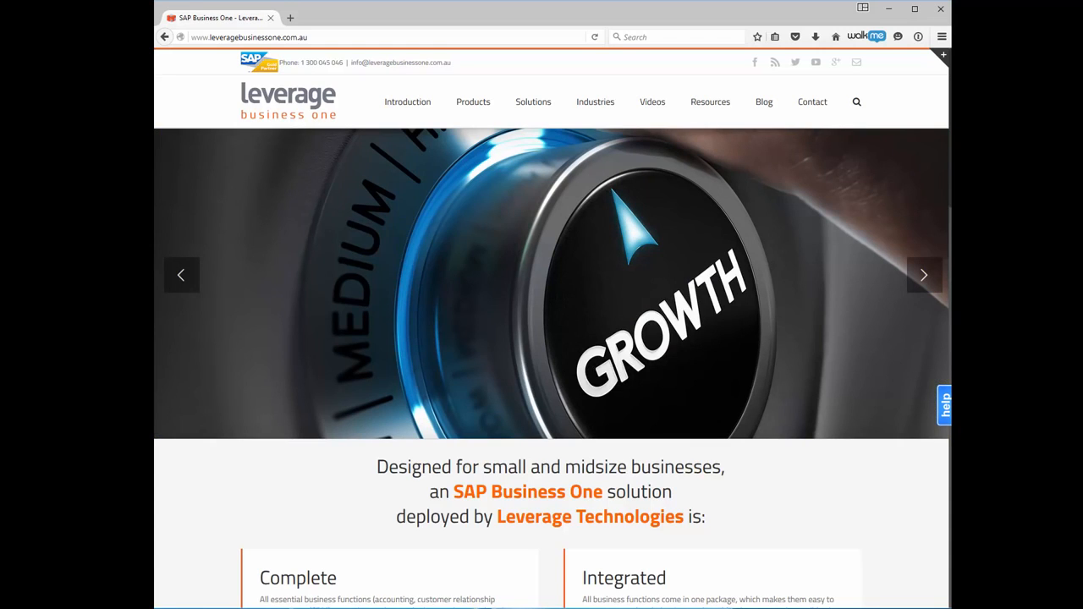
# Load the sboweb SAP Business One web client address in Firefox and accept the logged-out prompt.
pyautogui.click(489, 37)
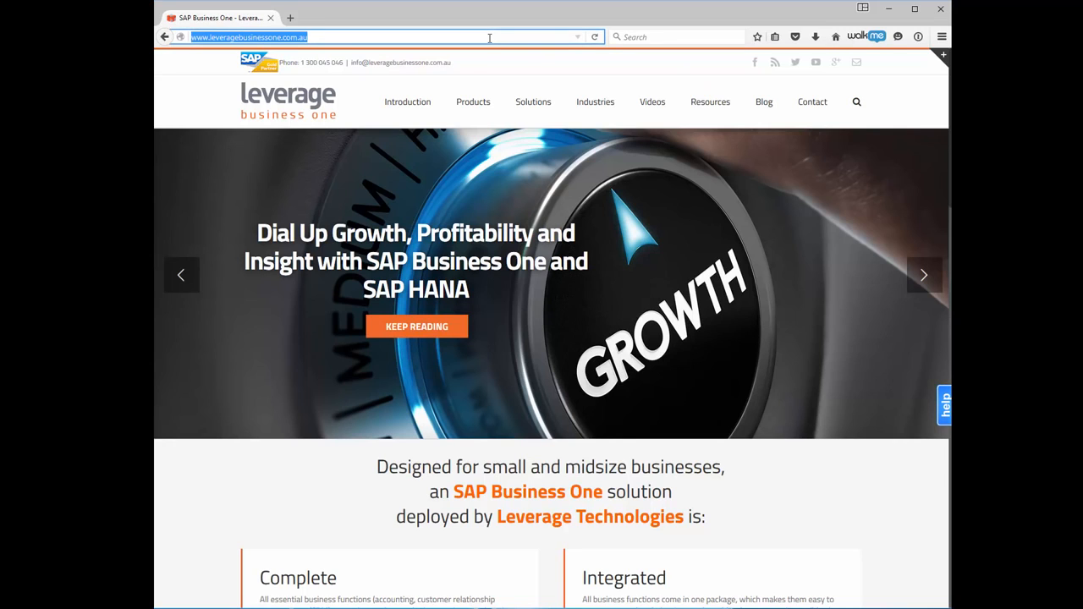
pyautogui.write('https')
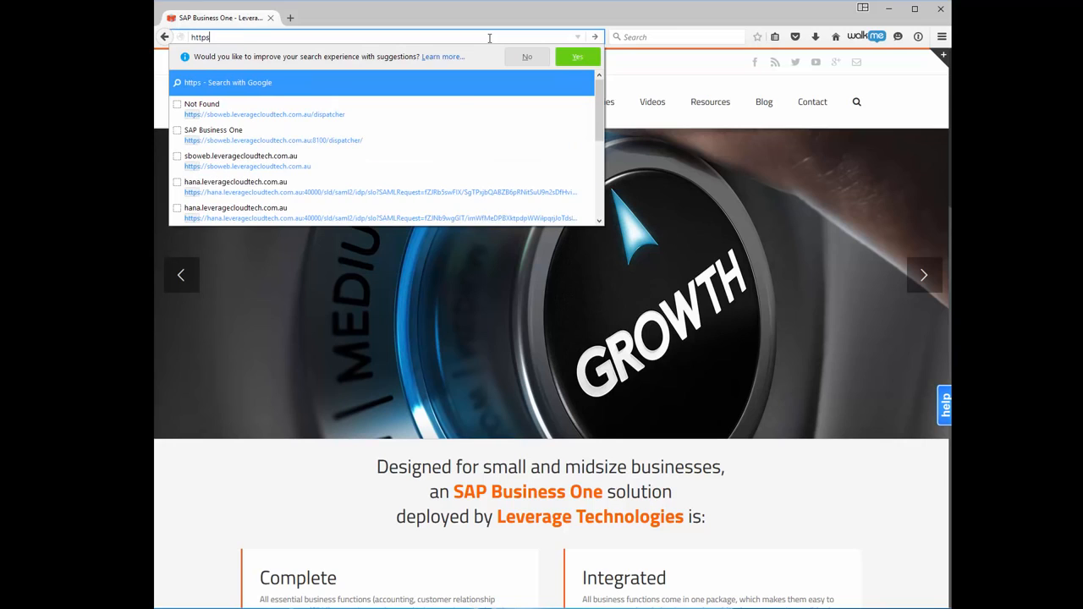
pyautogui.write('://')
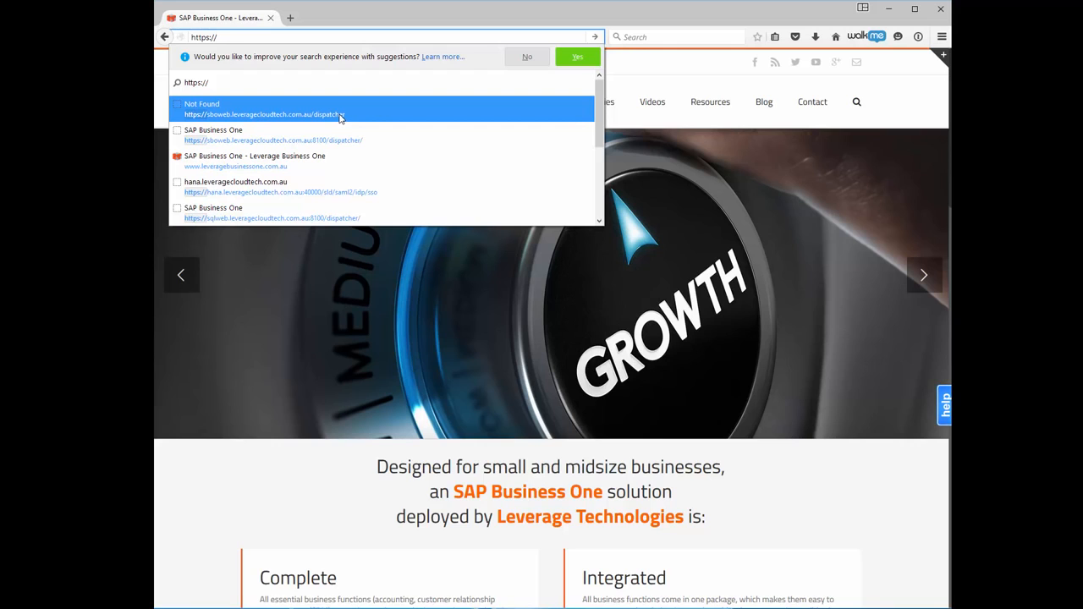
pyautogui.click(340, 119)
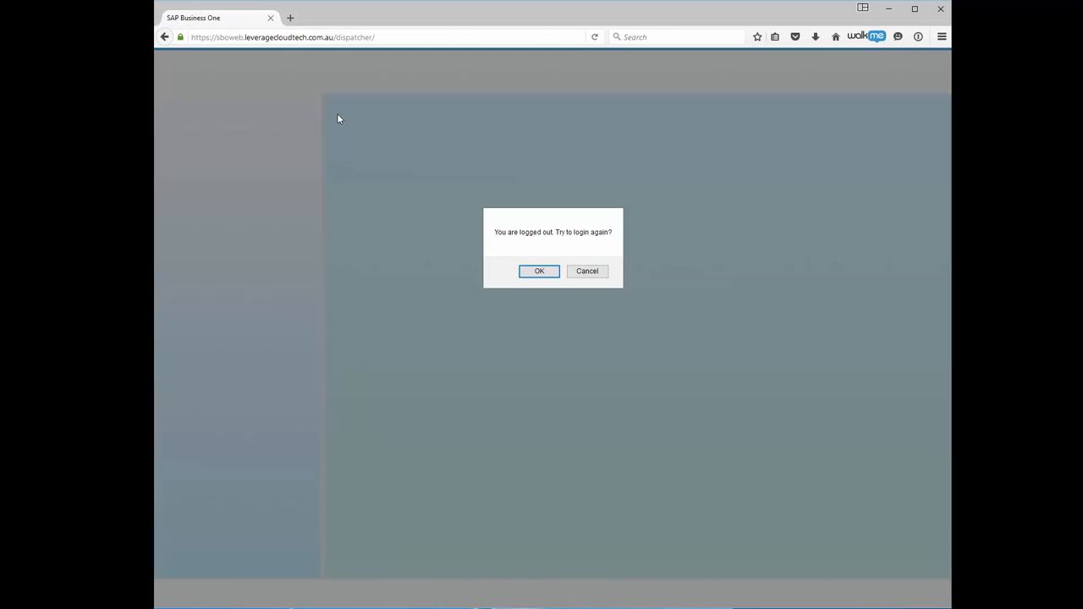
pyautogui.click(540, 271)
# Leave the page and log on to company SBODEMOAU with the user ID and password.
pyautogui.click(623, 271)
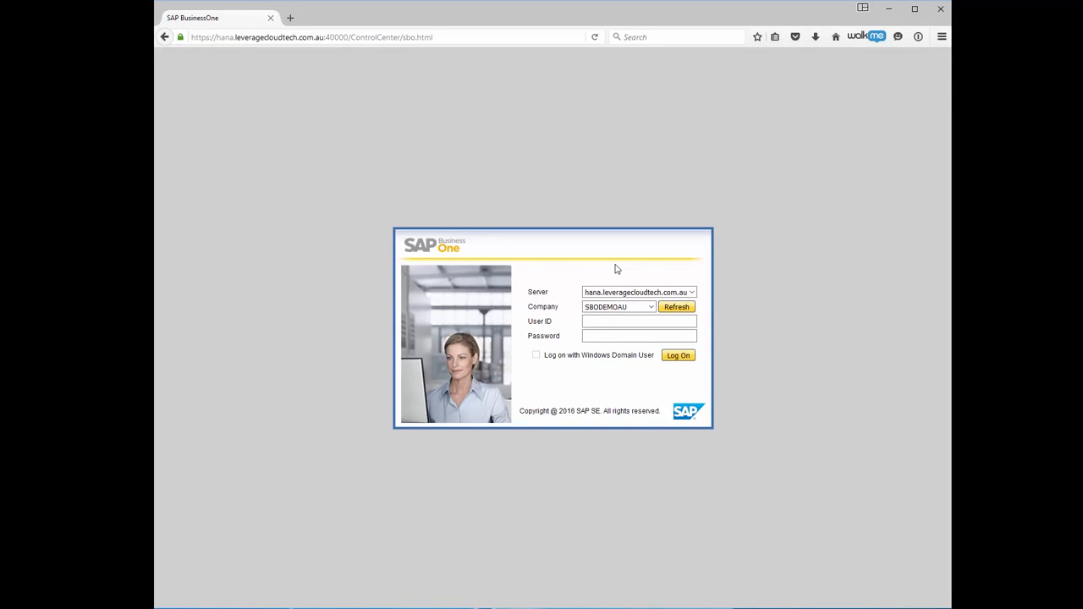
pyautogui.click(632, 323)
pyautogui.press('Tab')
pyautogui.write('••••••')
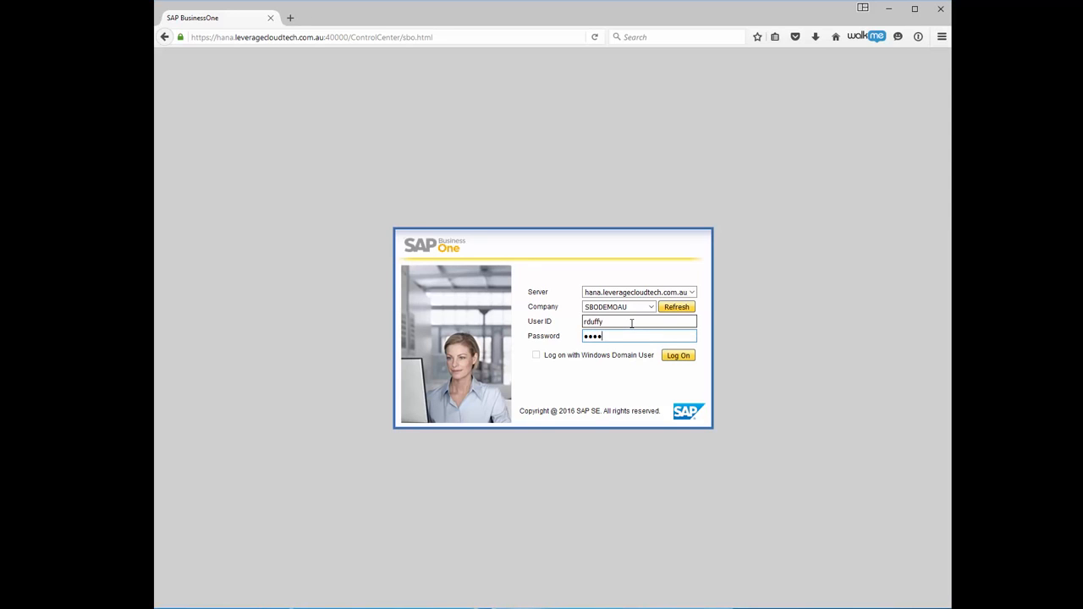
pyautogui.write('••••')
pyautogui.click(671, 356)
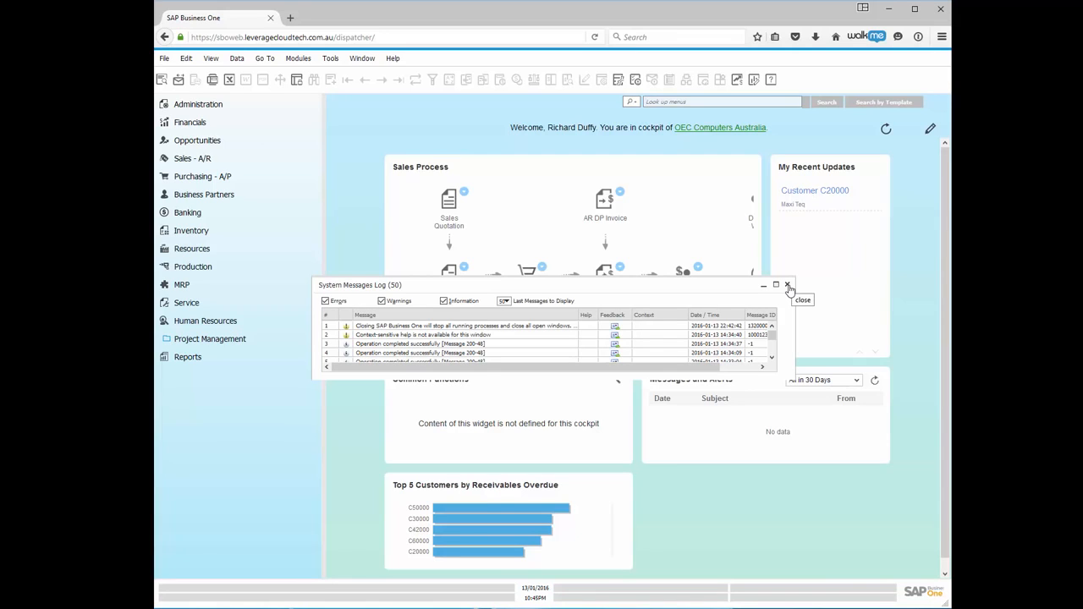
# Close the System Messages Log to reveal the OEC Computers Australia cockpit.
pyautogui.click(787, 285)
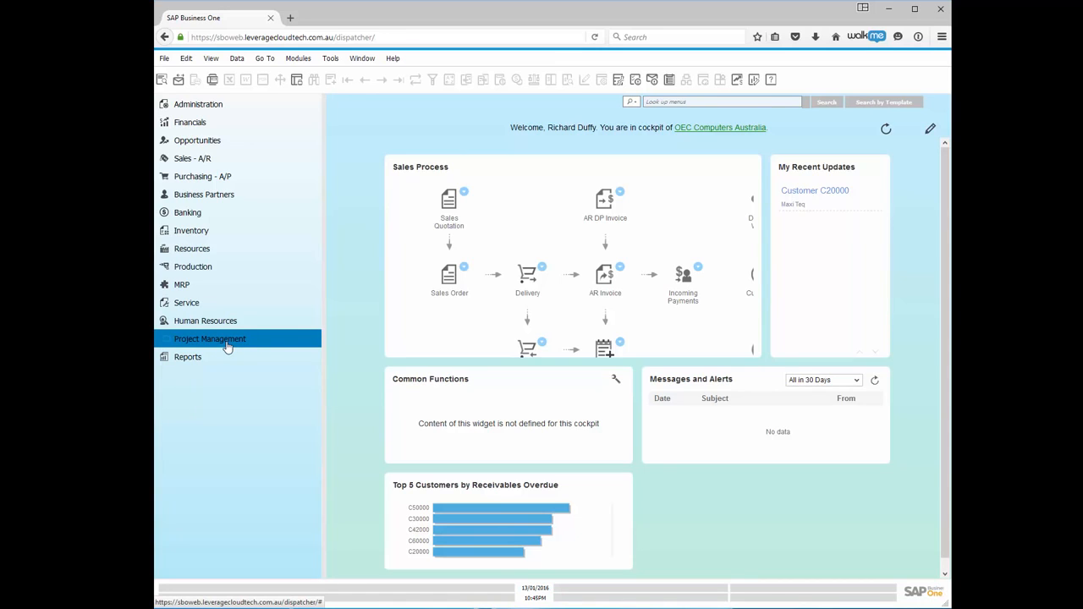
# Confirm the Company Details basic initialization settings under Administration > System Initialization.
pyautogui.click(217, 108)
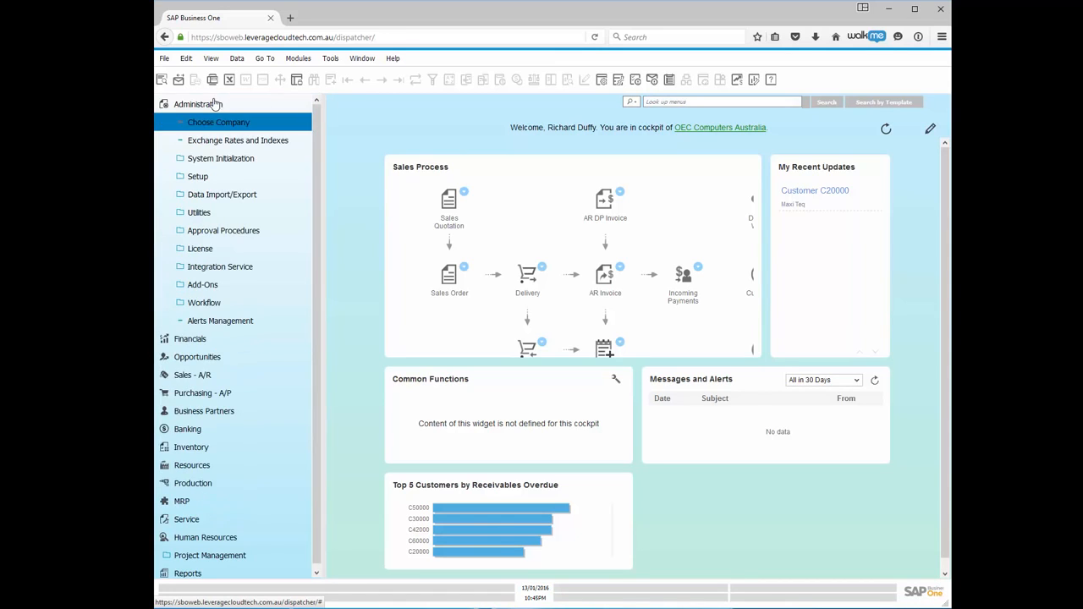
pyautogui.click(213, 159)
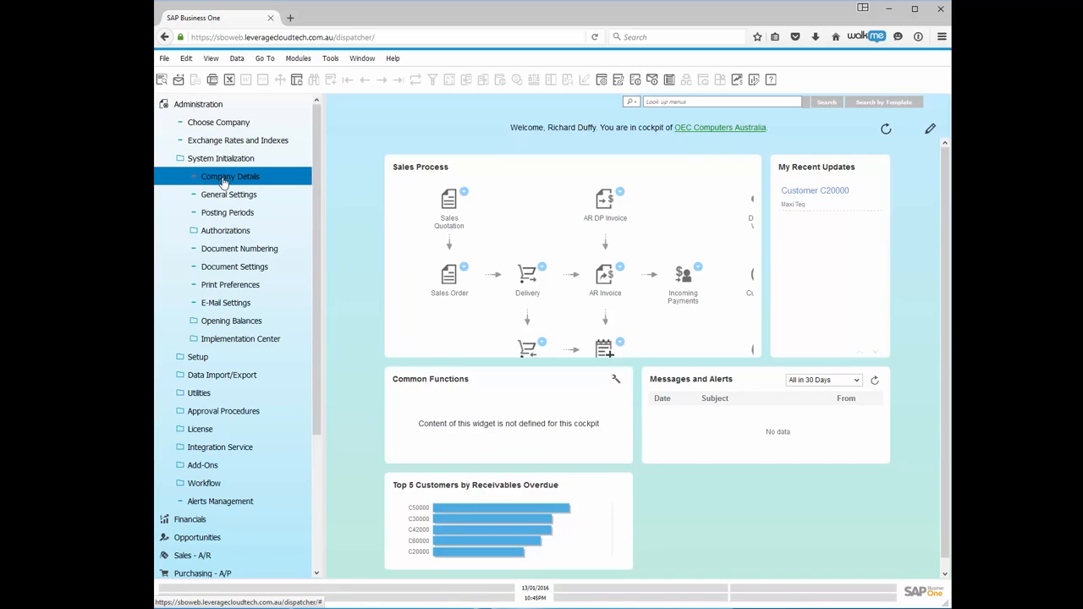
pyautogui.click(224, 180)
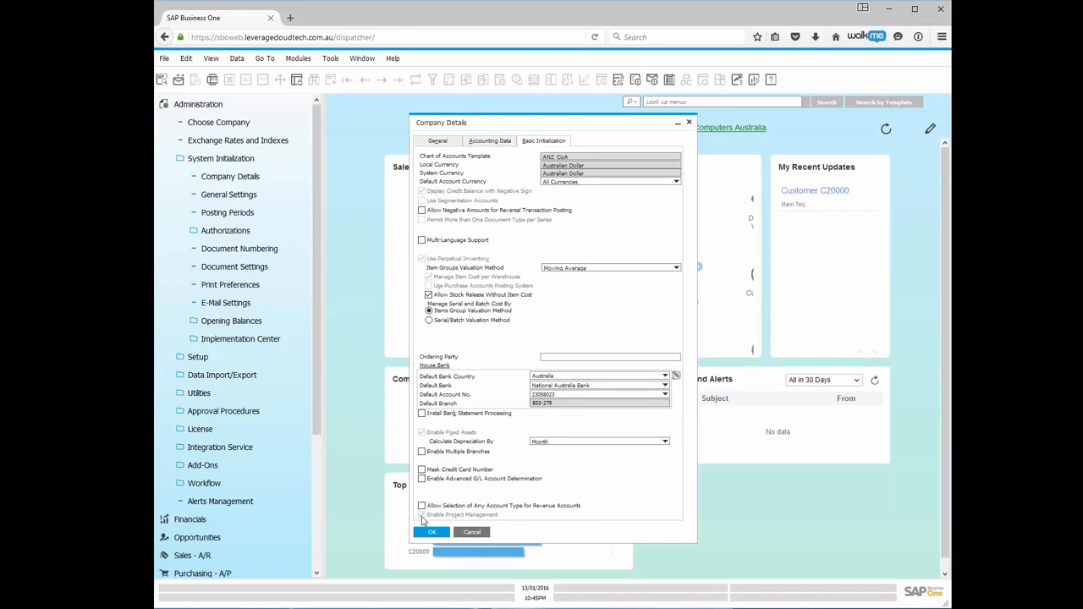
pyautogui.click(429, 535)
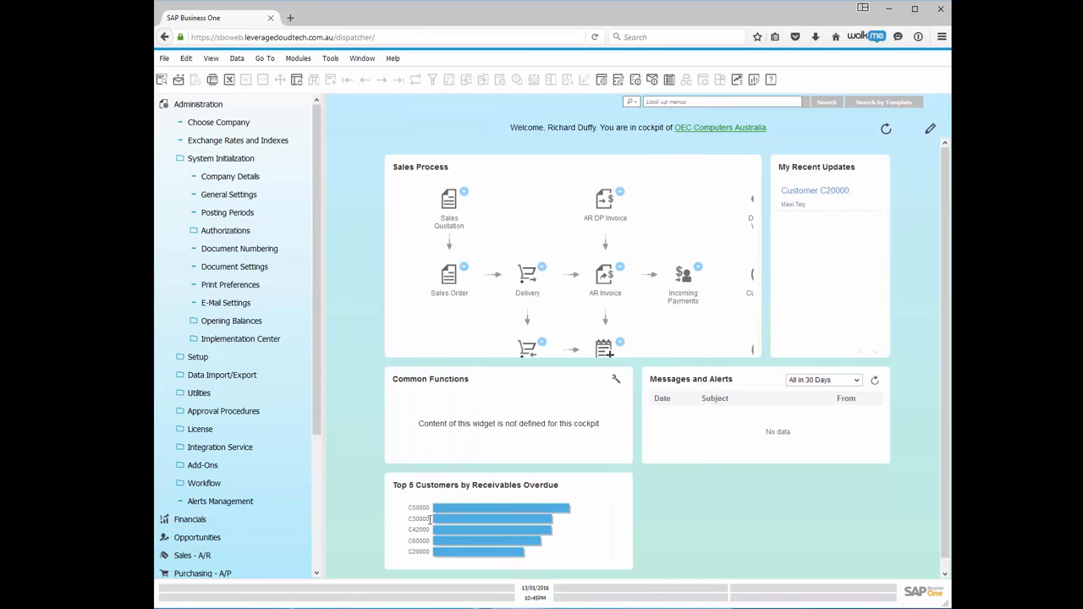
pyautogui.click(216, 109)
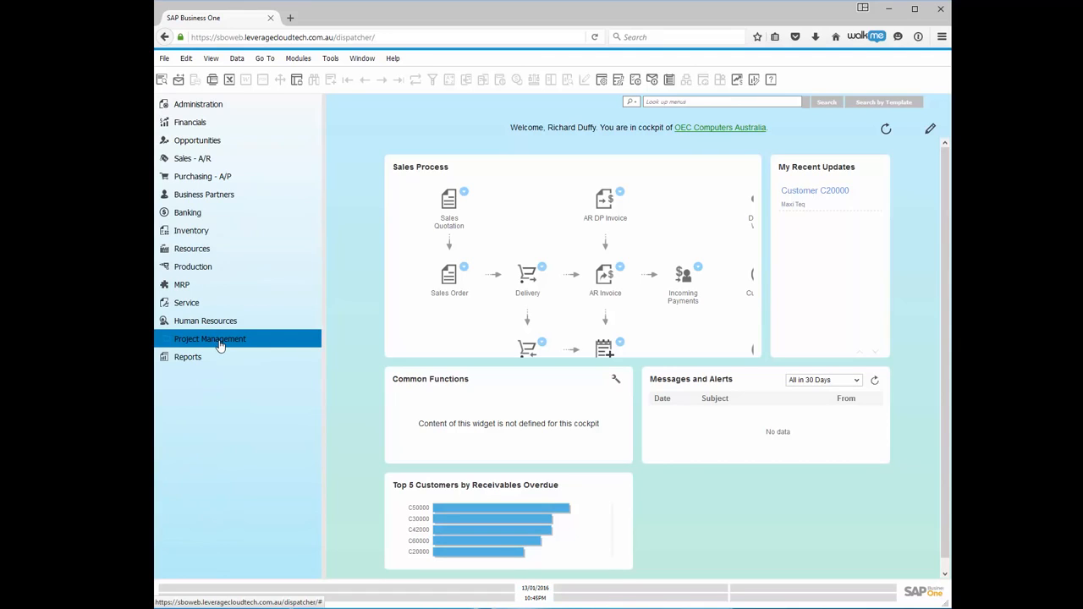
# Open a new Project form from the Project Management menu.
pyautogui.click(218, 343)
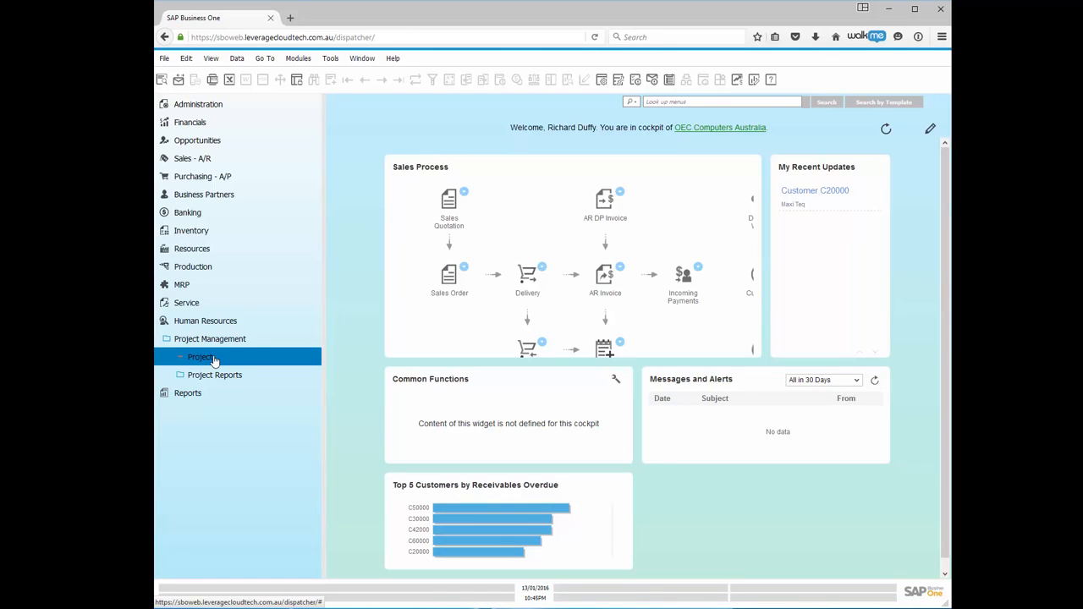
pyautogui.click(215, 360)
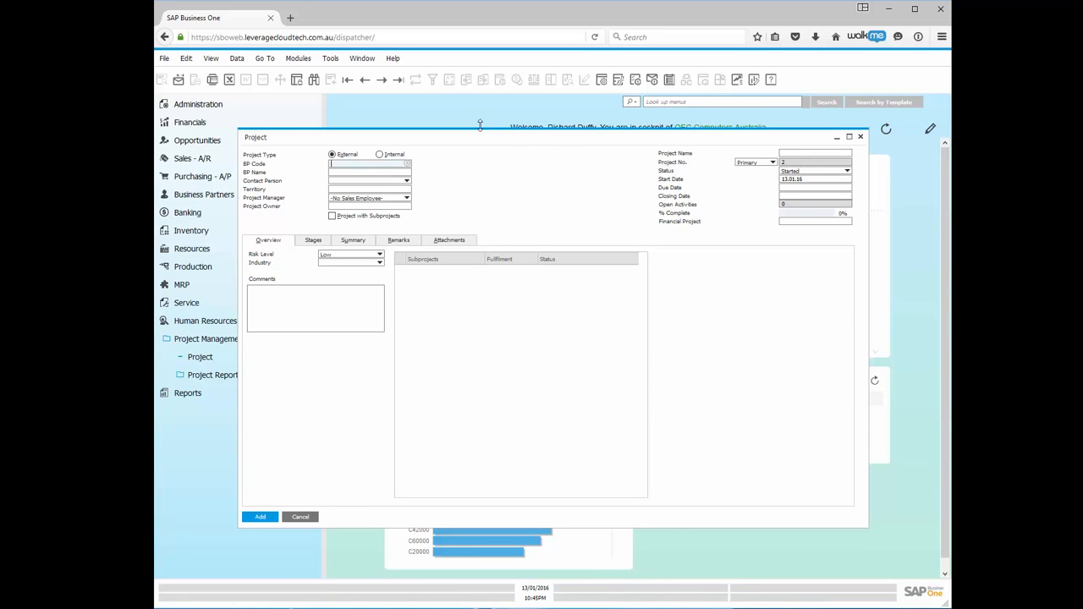
# Load the first existing project record and view the Project Manager options.
pyautogui.click(349, 82)
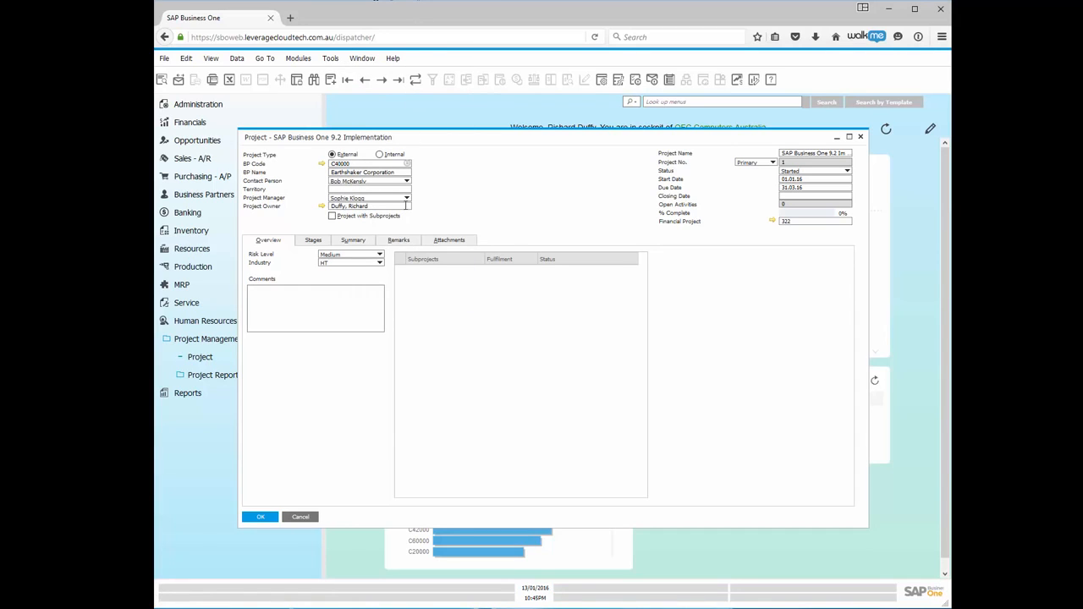
pyautogui.click(407, 199)
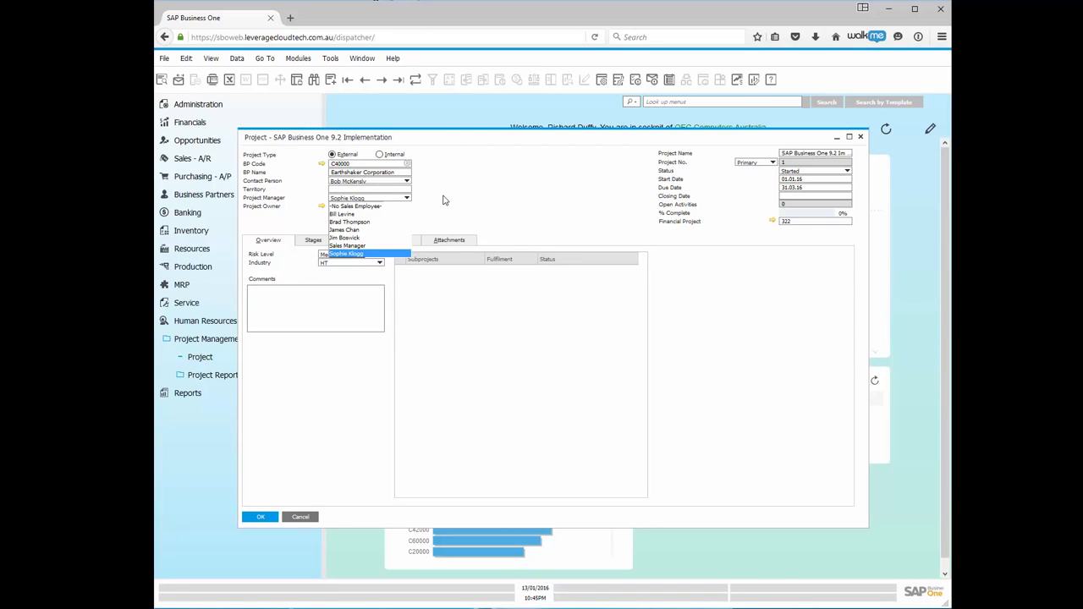
pyautogui.click(444, 200)
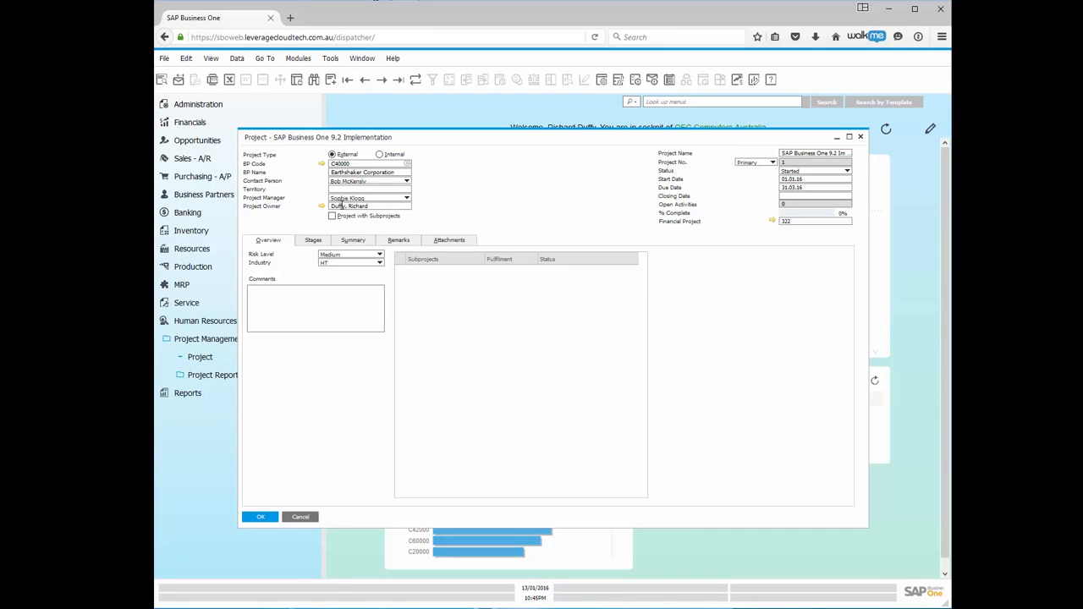
pyautogui.click(375, 208)
pyautogui.click(477, 211)
pyautogui.click(847, 172)
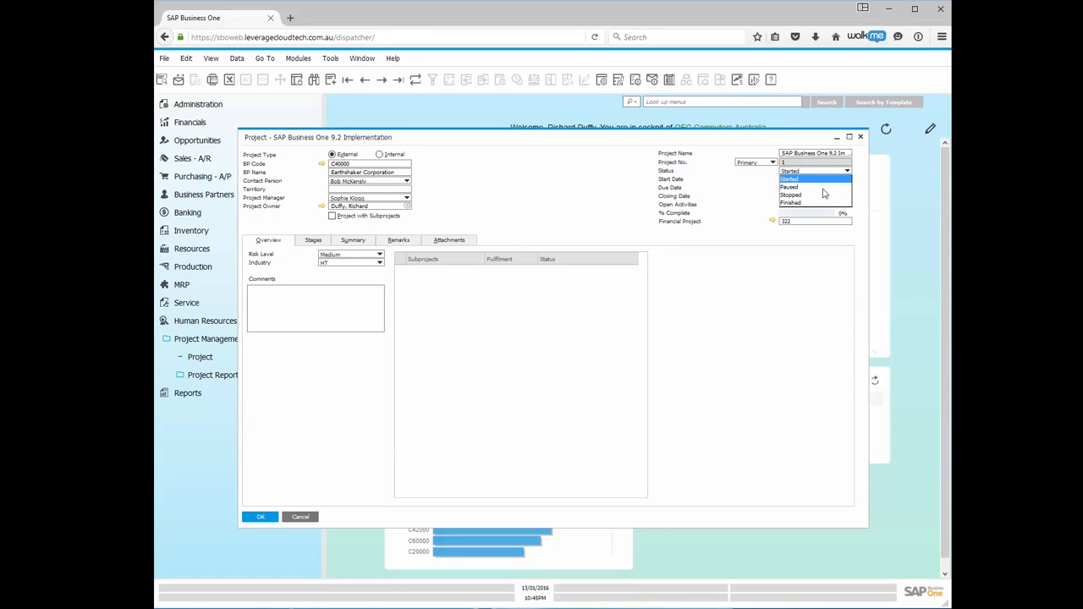
pyautogui.click(797, 181)
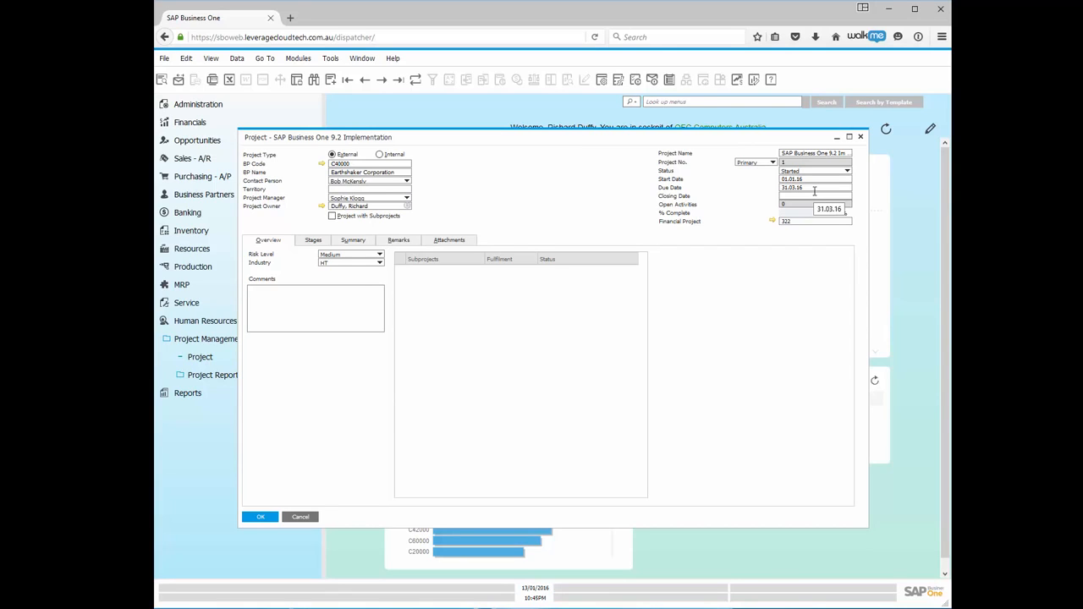
pyautogui.click(782, 223)
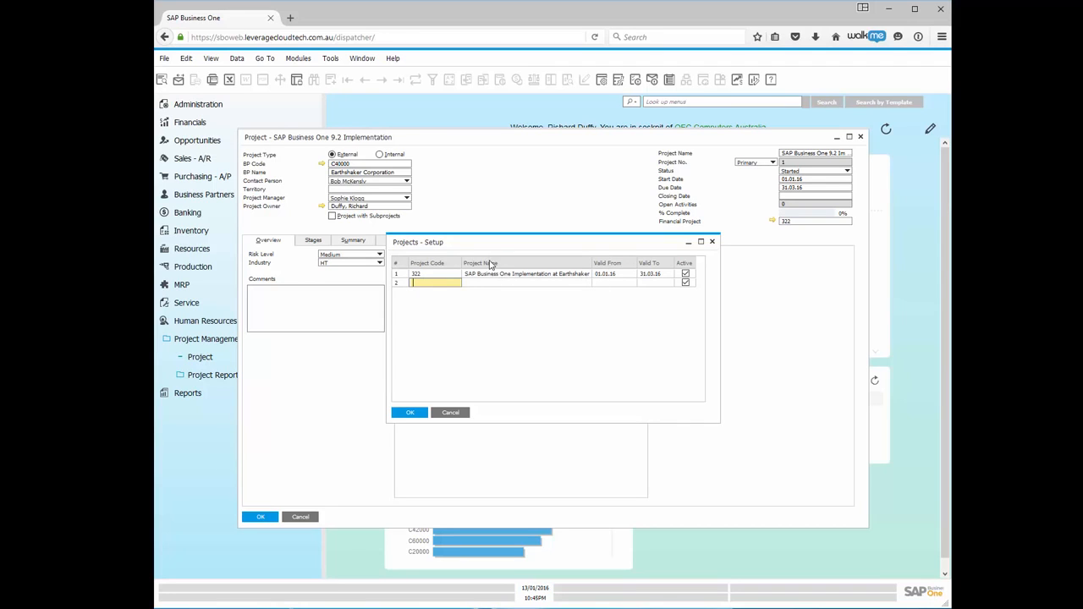
pyautogui.click(409, 413)
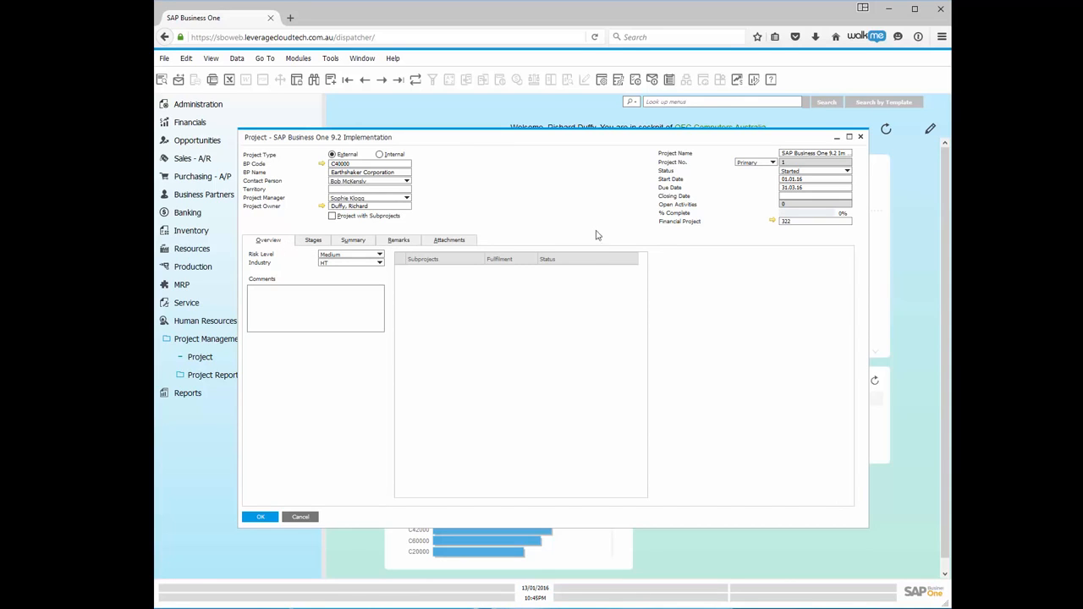
# Keep Risk Level at Medium and set the project's Industry to E&C.
pyautogui.click(364, 256)
pyautogui.click(342, 270)
pyautogui.click(380, 264)
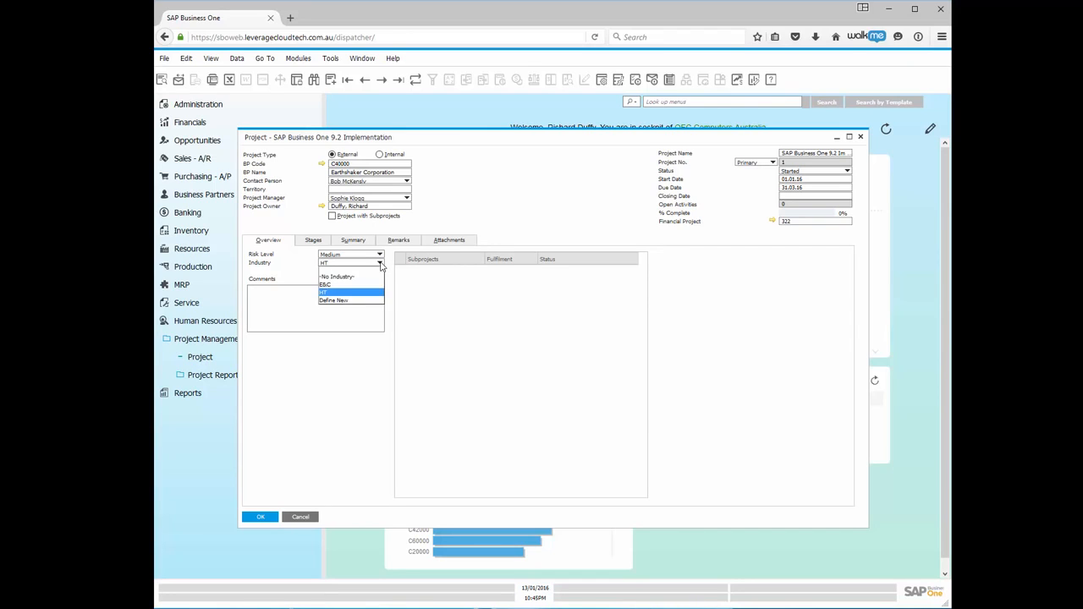
pyautogui.click(326, 284)
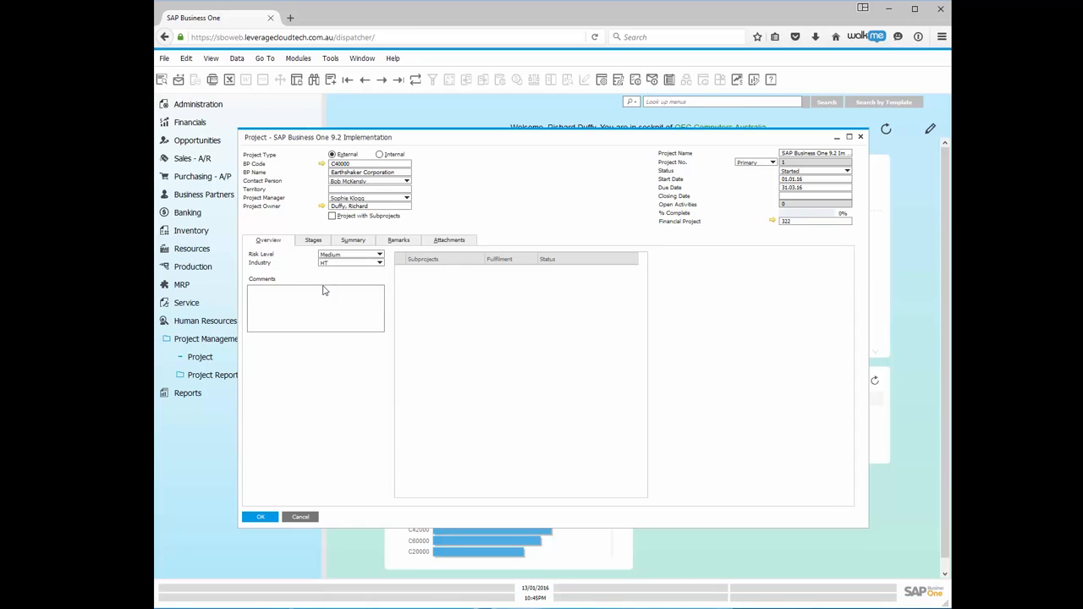
pyautogui.click(379, 262)
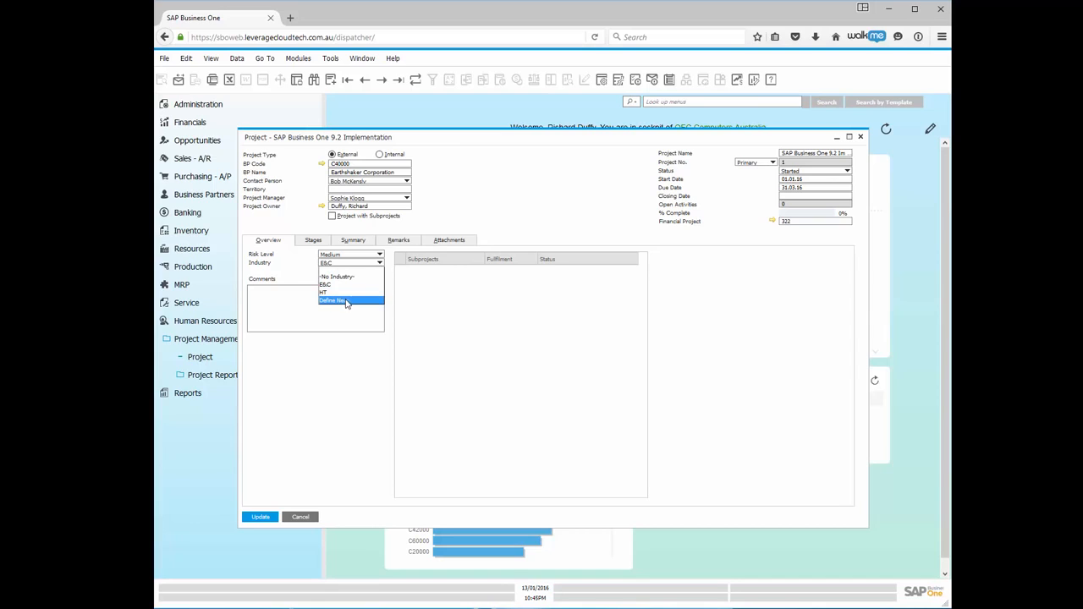
pyautogui.click(336, 352)
# Review the Comments field and project name, then show the Stages tab.
pyautogui.click(296, 307)
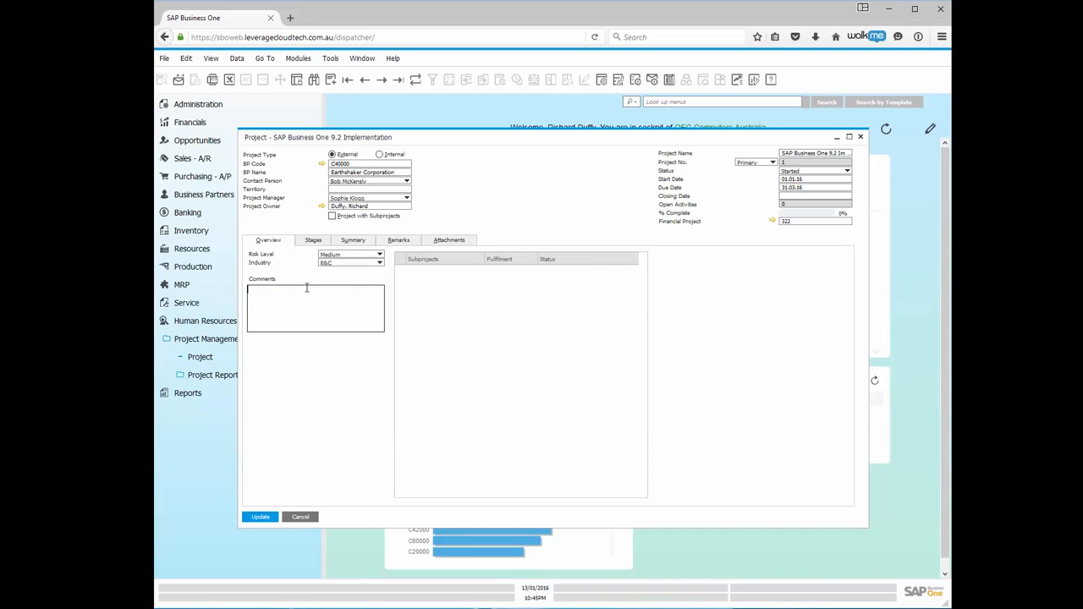
pyautogui.click(817, 154)
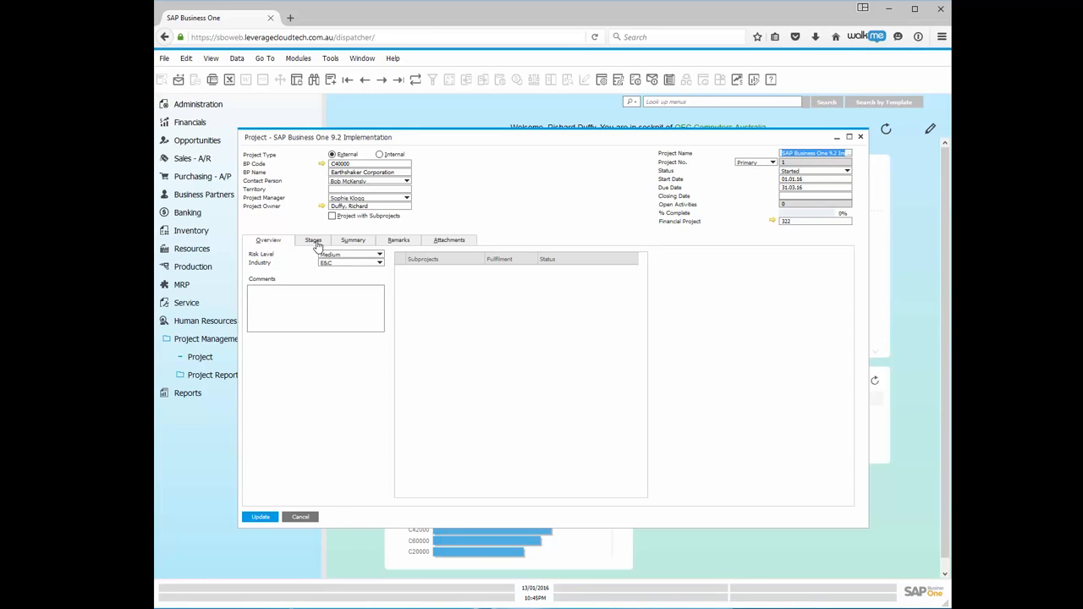
pyautogui.click(318, 247)
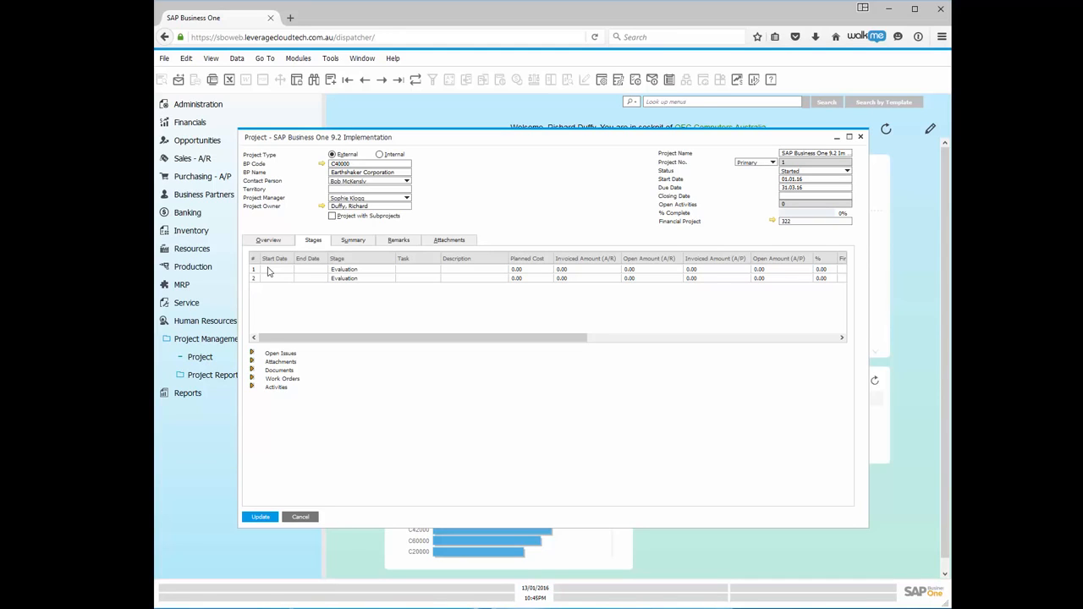
# Set the first stage's dates to start 04.01.16 and end 06.01.16.
pyautogui.click(272, 271)
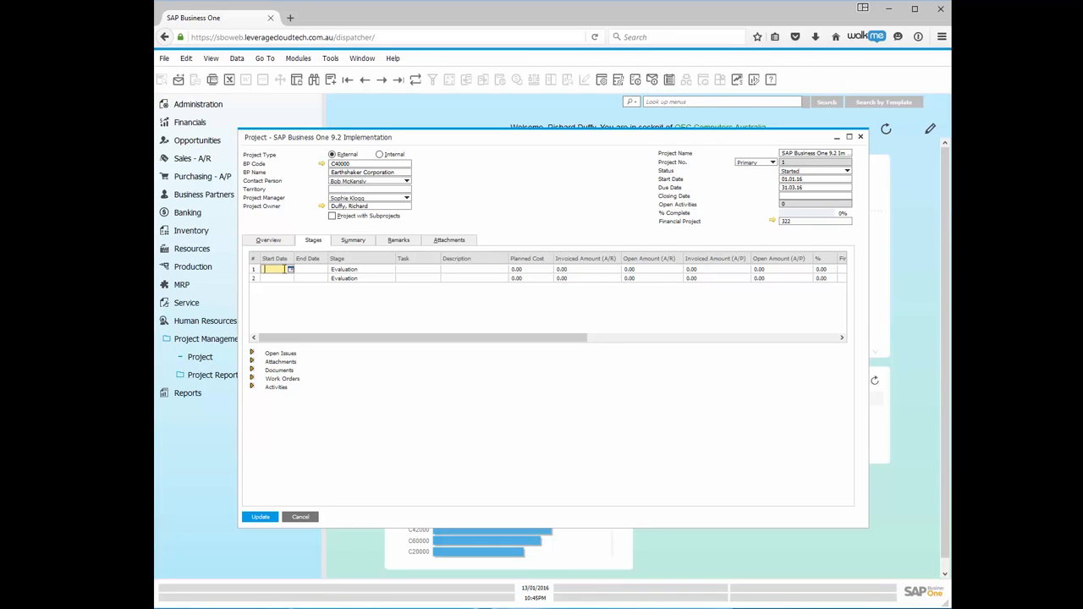
pyautogui.click(292, 270)
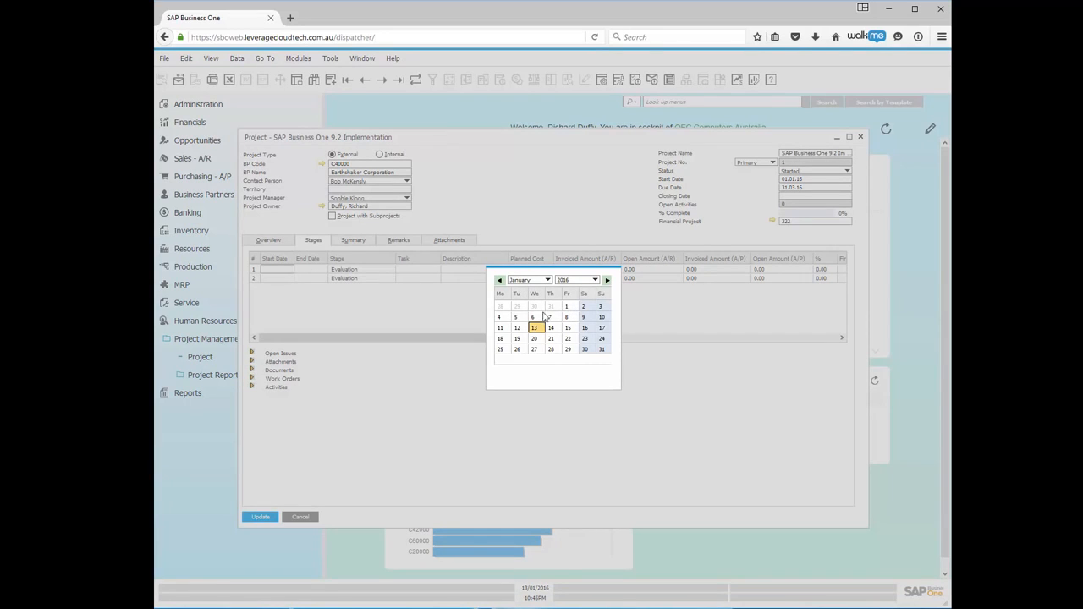
pyautogui.click(500, 319)
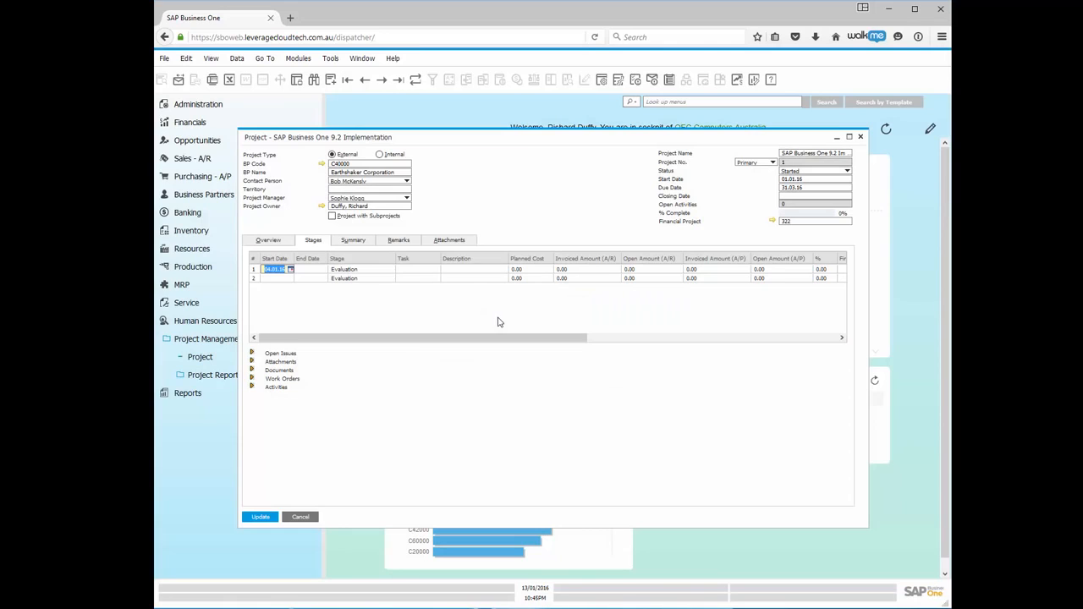
pyautogui.click(319, 269)
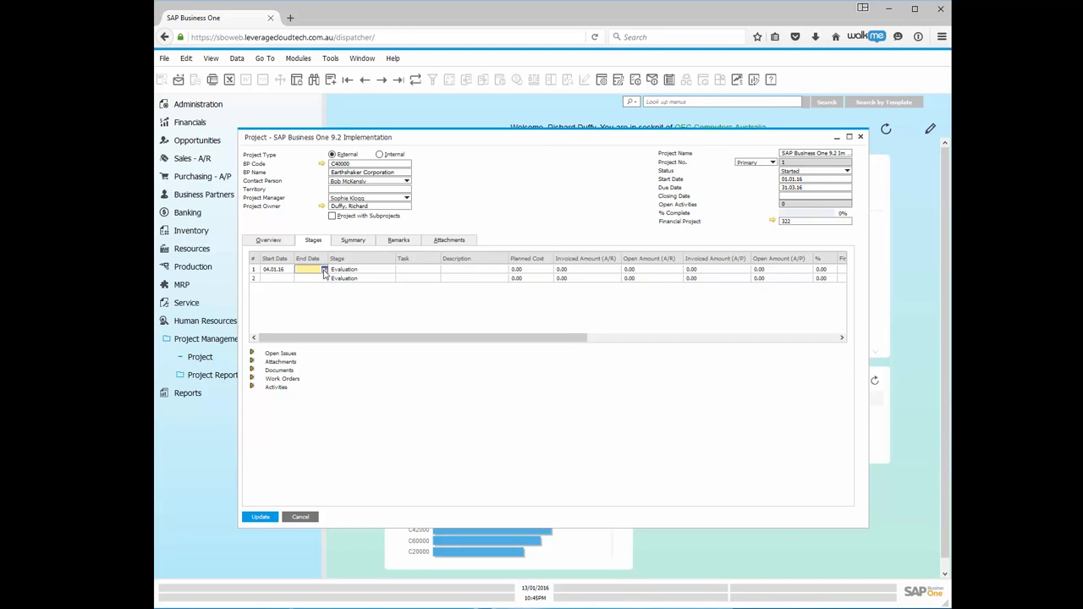
pyautogui.click(325, 270)
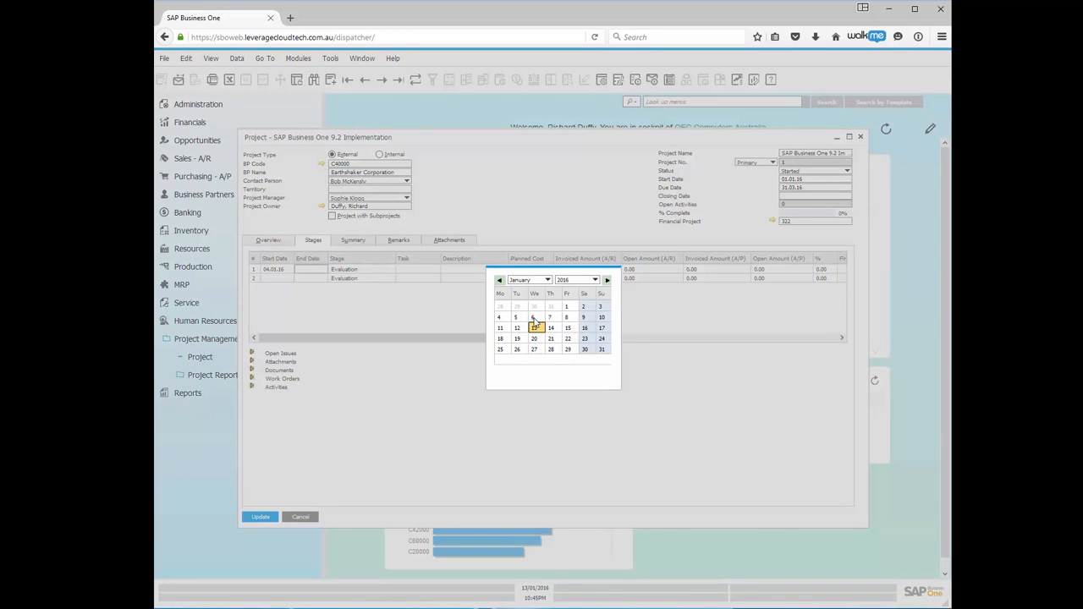
pyautogui.click(533, 317)
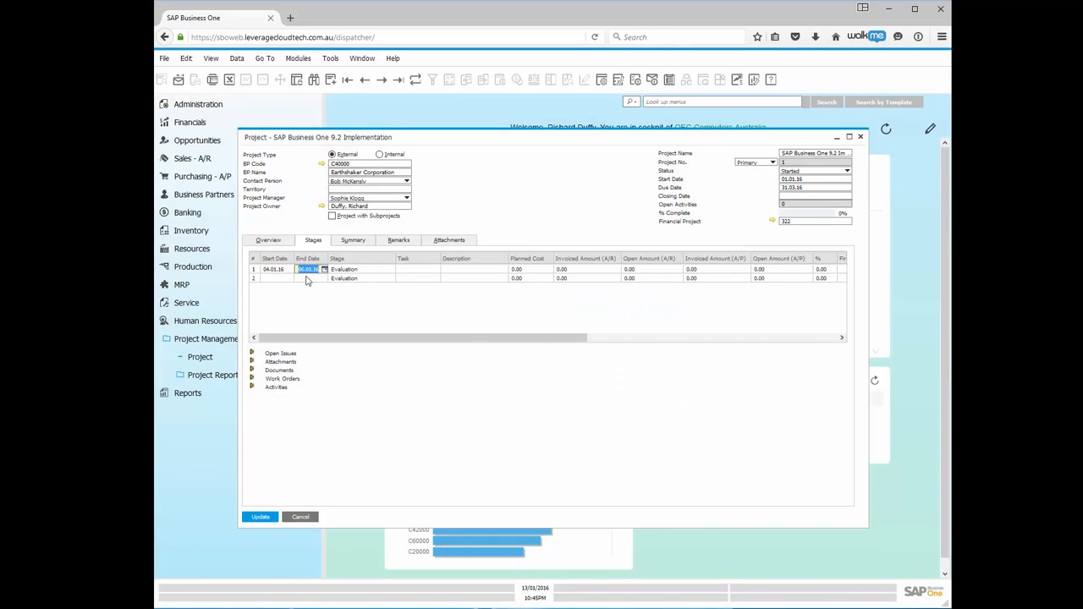
# Move across the first stage's Stage field and open its Task list.
pyautogui.click(385, 271)
pyautogui.click(419, 270)
pyautogui.click(436, 270)
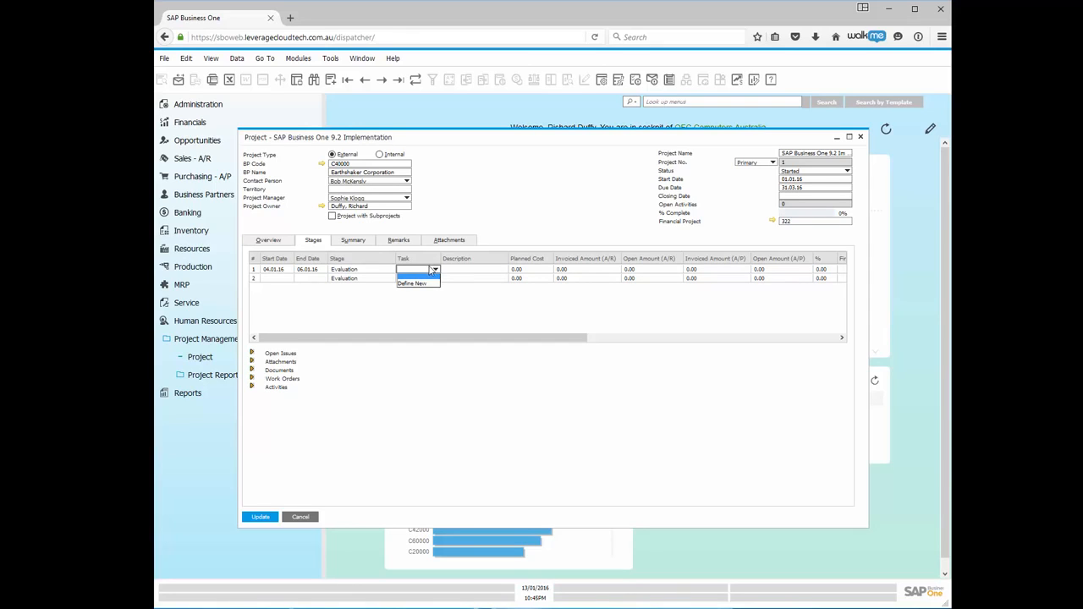
# Define new tasks 'Interview Stakeholders' and 'Prepare Demo', correcting the typo.
pyautogui.click(403, 286)
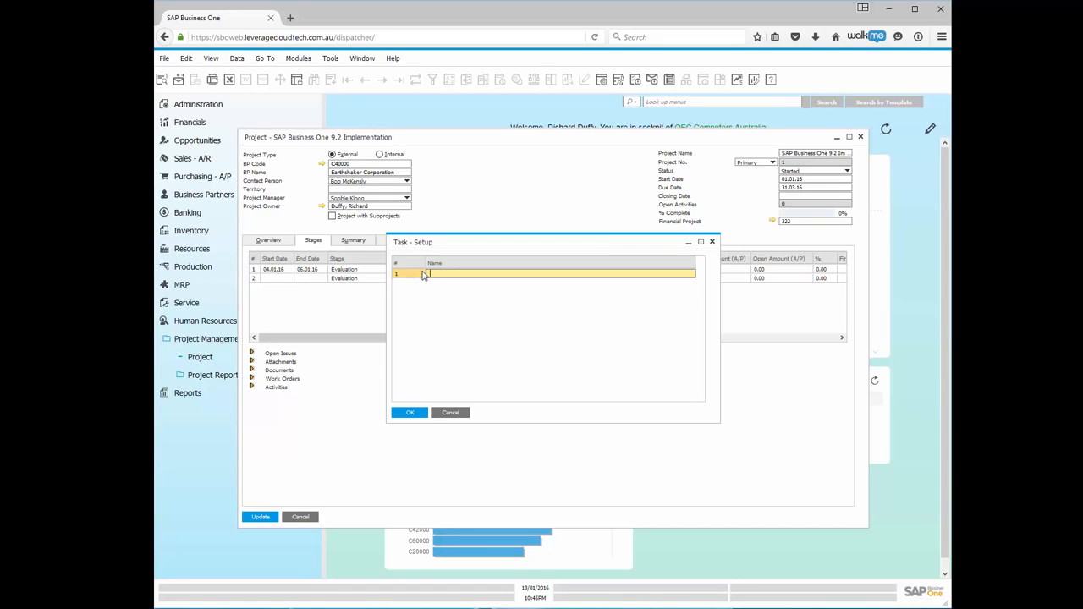
pyautogui.write('Interview Stakeholders')
pyautogui.click(408, 413)
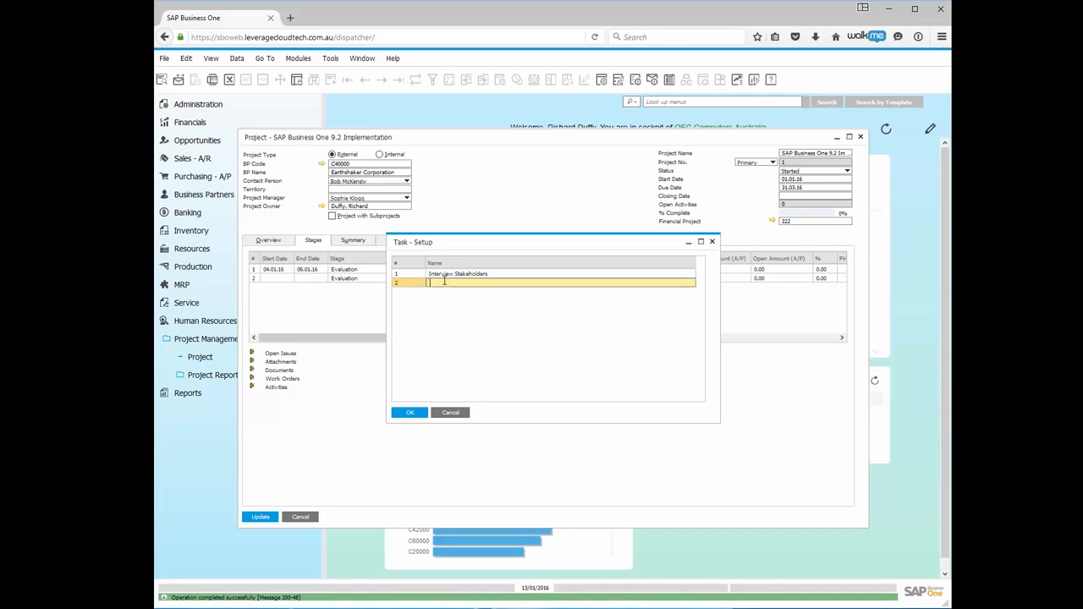
pyautogui.write('Prepare Demon')
pyautogui.click(411, 413)
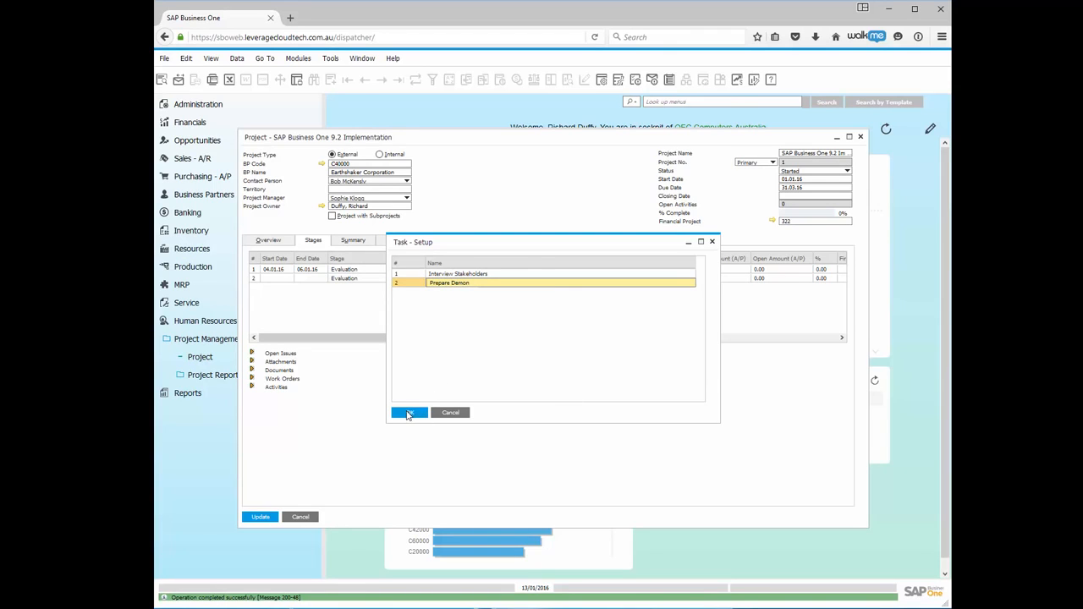
pyautogui.click(474, 283)
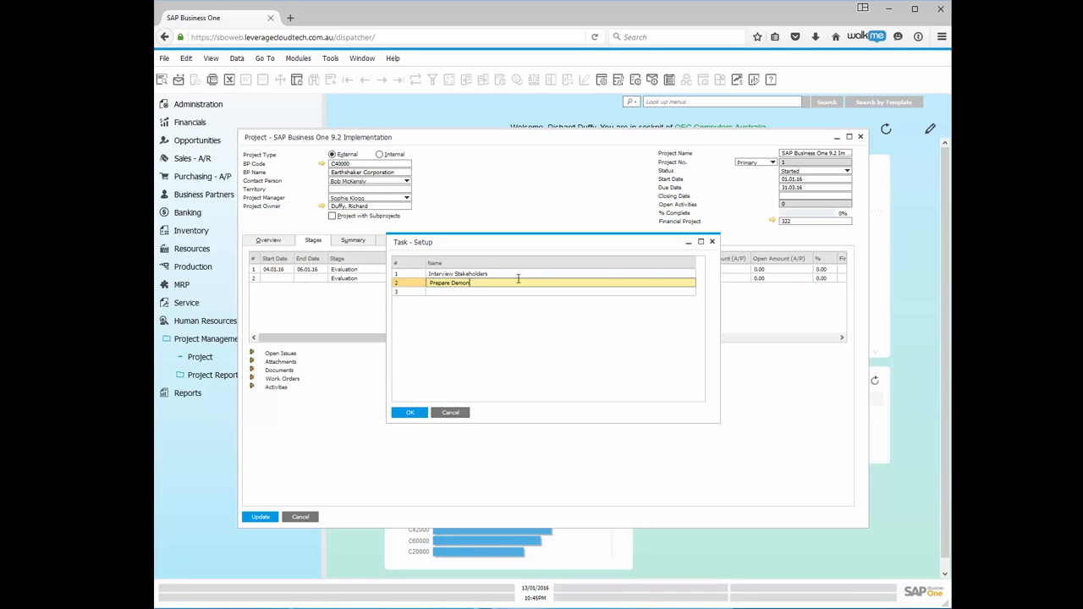
pyautogui.press('BackSpace')
pyautogui.hotkey('ctrl', 'a')
# Add the 'Functional Demo' task and assign Interview Stakeholders to the first stage.
pyautogui.click(476, 293)
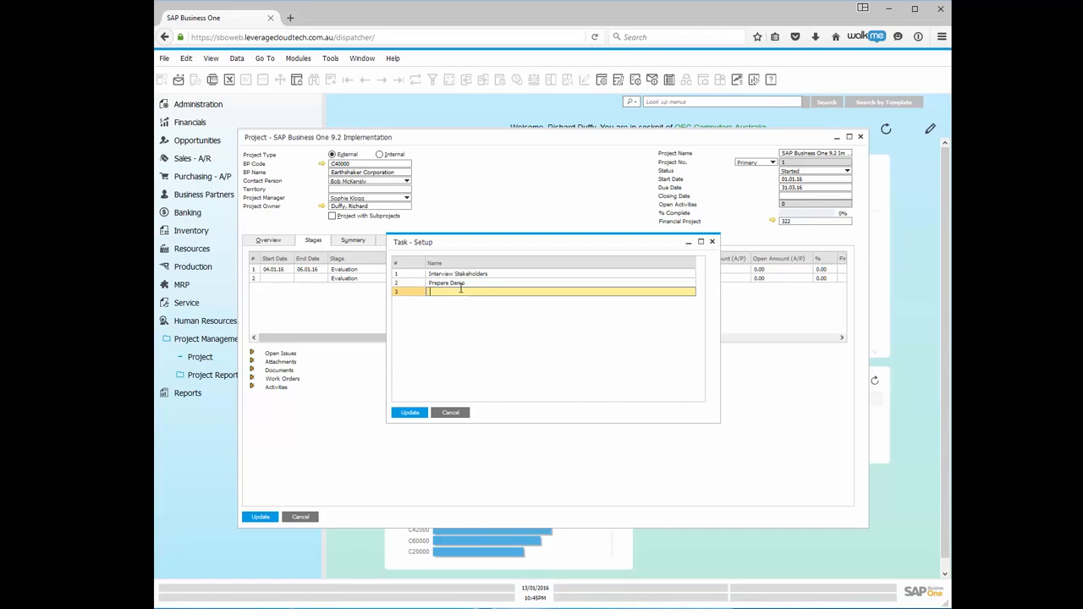
pyautogui.write('Functional Demo')
pyautogui.click(410, 413)
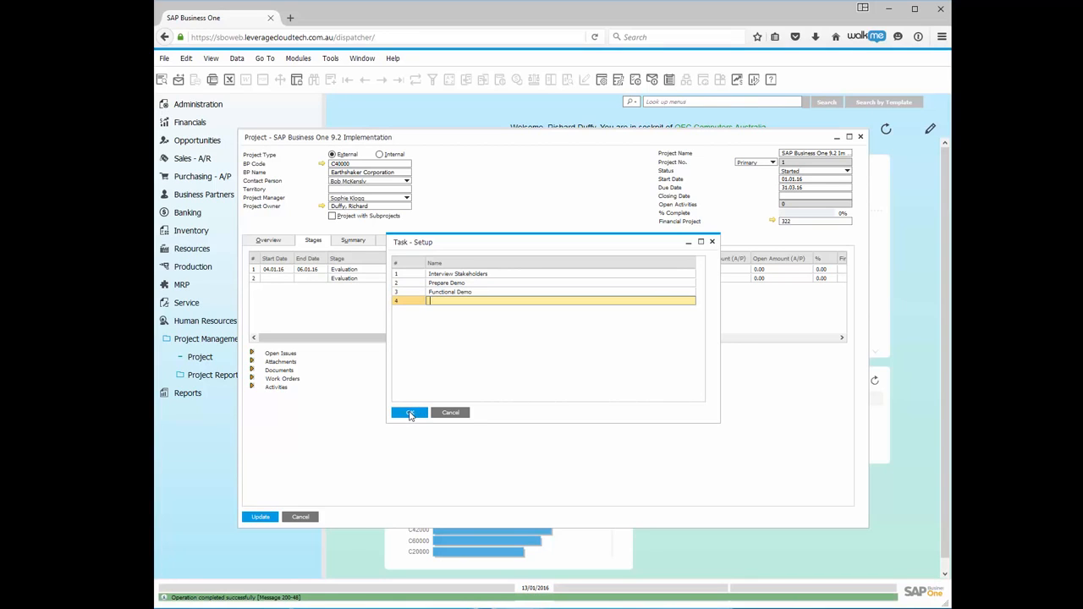
pyautogui.click(476, 275)
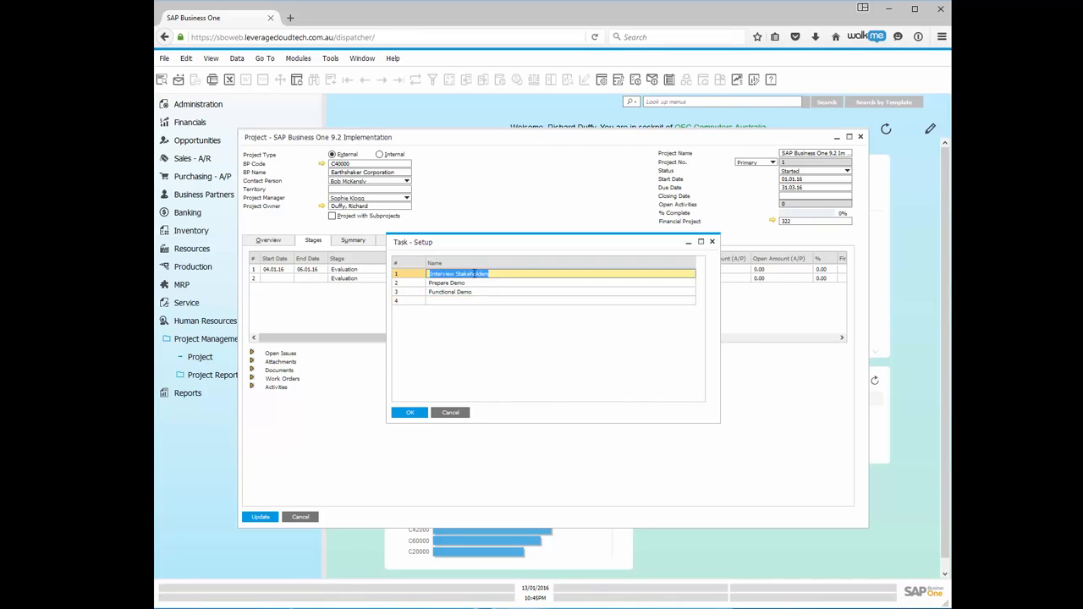
pyautogui.click(409, 413)
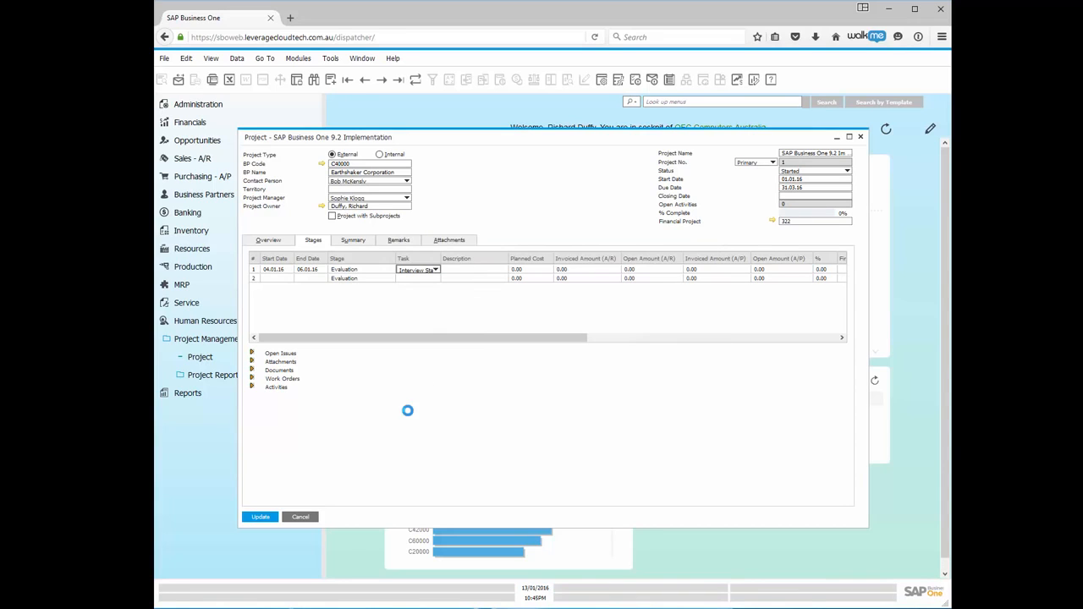
# Enter 'Interviewing Key Stakeholders' as the first stage's description.
pyautogui.click(453, 269)
pyautogui.write('In')
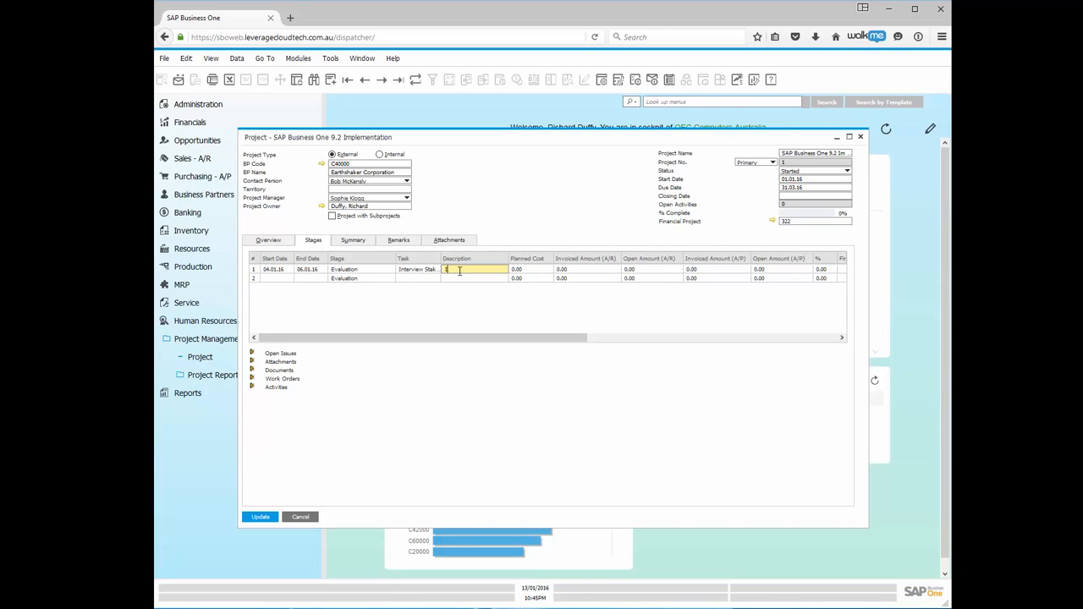
pyautogui.write('terviewing Key Stakeholde')
pyautogui.write('rs')
pyautogui.click(530, 271)
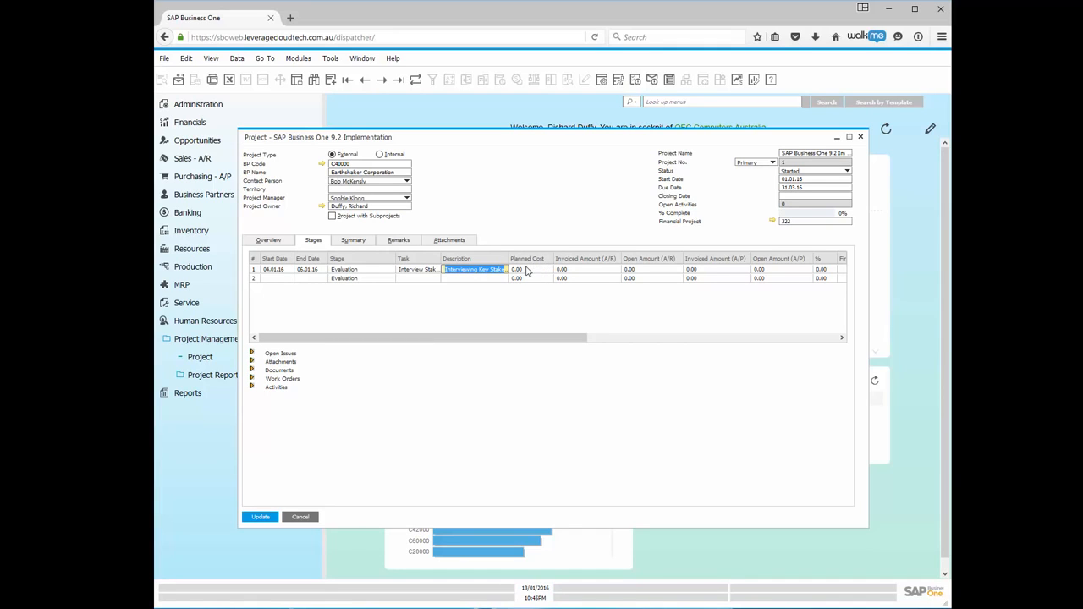
# Try to edit the first stage's Planned Cost and Invoiced Amount (A/R) cells.
pyautogui.click(526, 270)
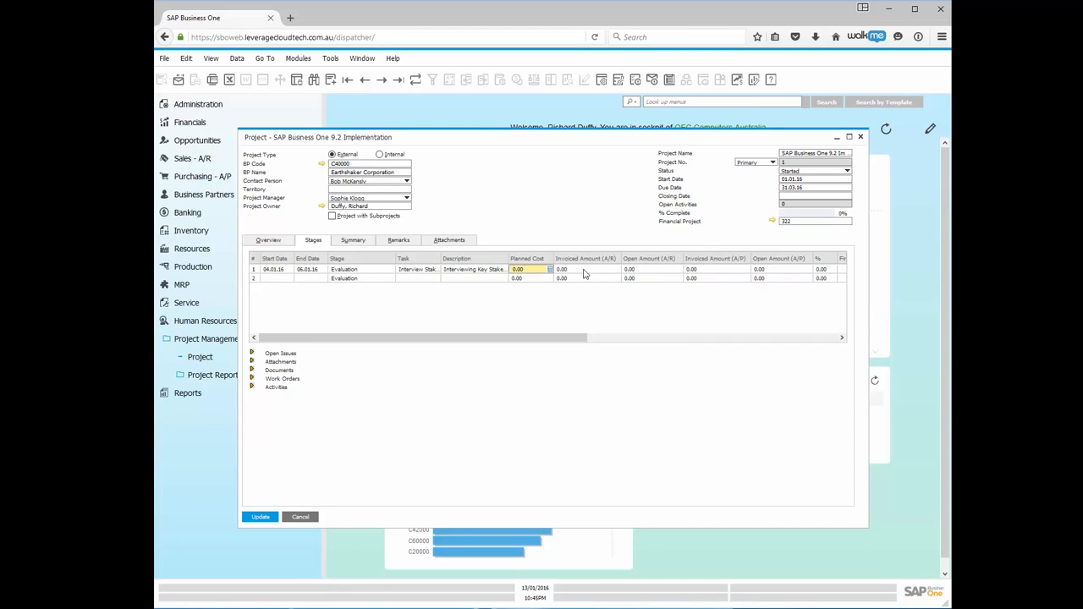
pyautogui.click(584, 270)
pyautogui.tripleClick(583, 270)
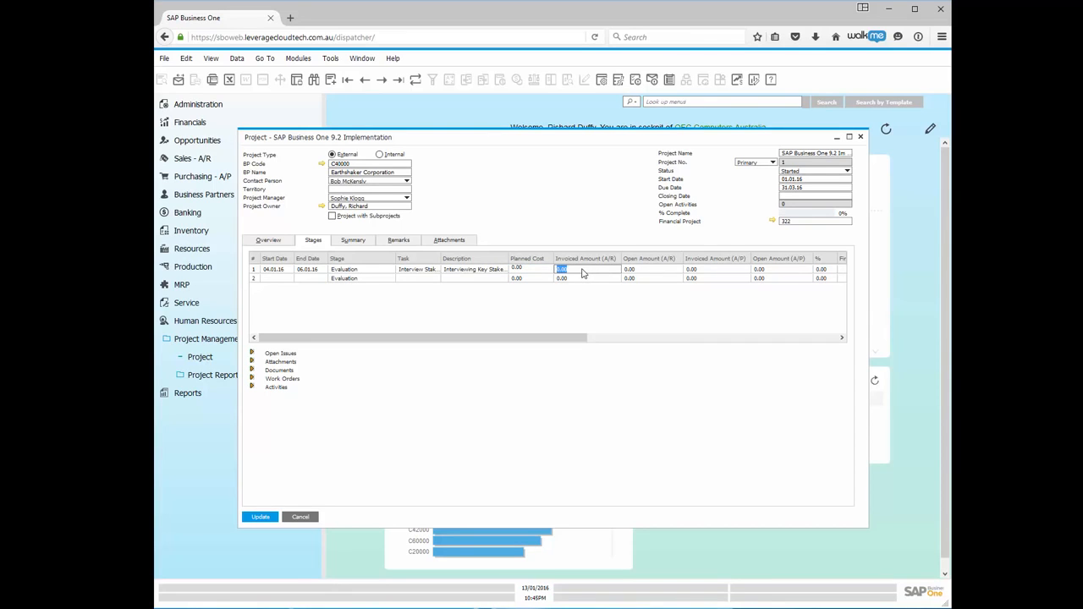
pyautogui.click(582, 270)
pyautogui.tripleClick(581, 273)
pyautogui.click(581, 272)
# Enter 2.5 as the first stage's completion percentage.
pyautogui.click(741, 337)
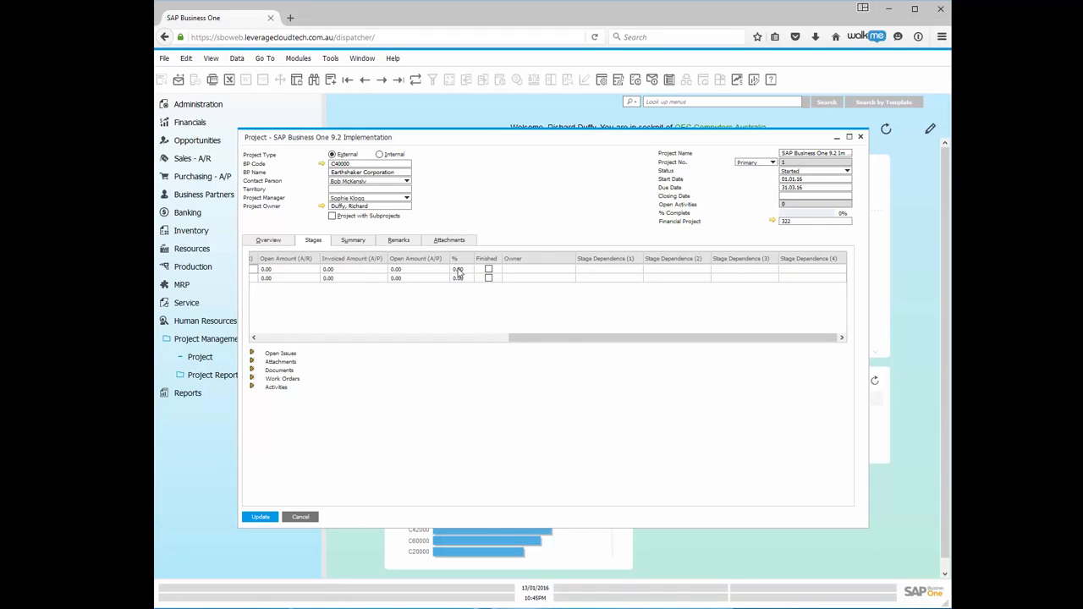
pyautogui.click(458, 270)
pyautogui.write('2.5')
pyautogui.press('Tab')
# Save the first stage as finished, then as unfinished, and bring up its Owner employee list.
pyautogui.click(488, 270)
pyautogui.click(260, 518)
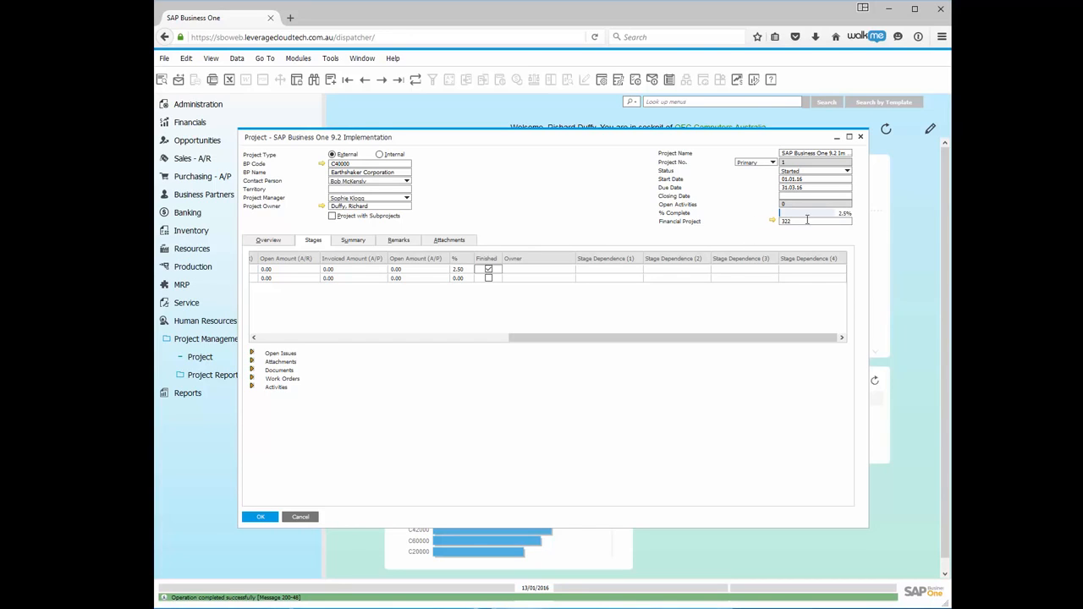
pyautogui.click(488, 271)
pyautogui.click(269, 518)
pyautogui.click(547, 271)
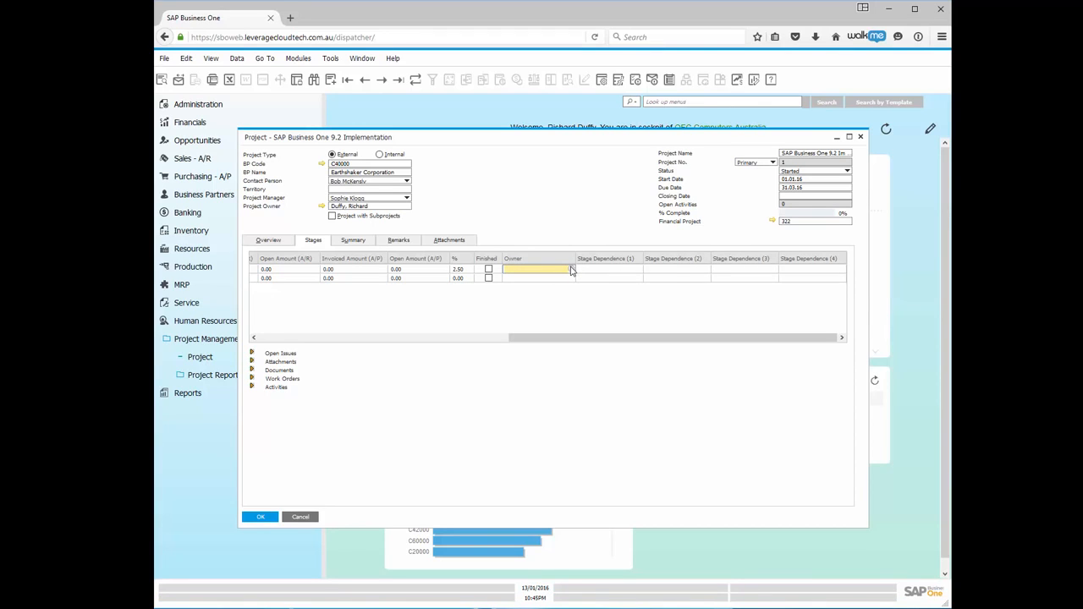
pyautogui.click(572, 270)
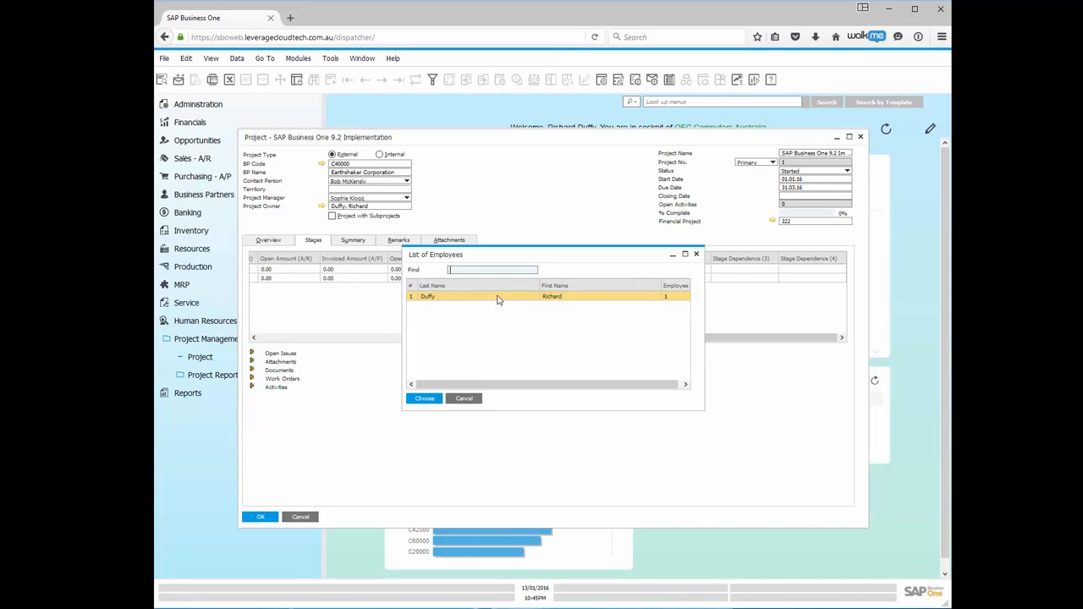
# Assign the listed employee as the first stage's owner and scroll the Stages grid back left.
pyautogui.click(498, 298)
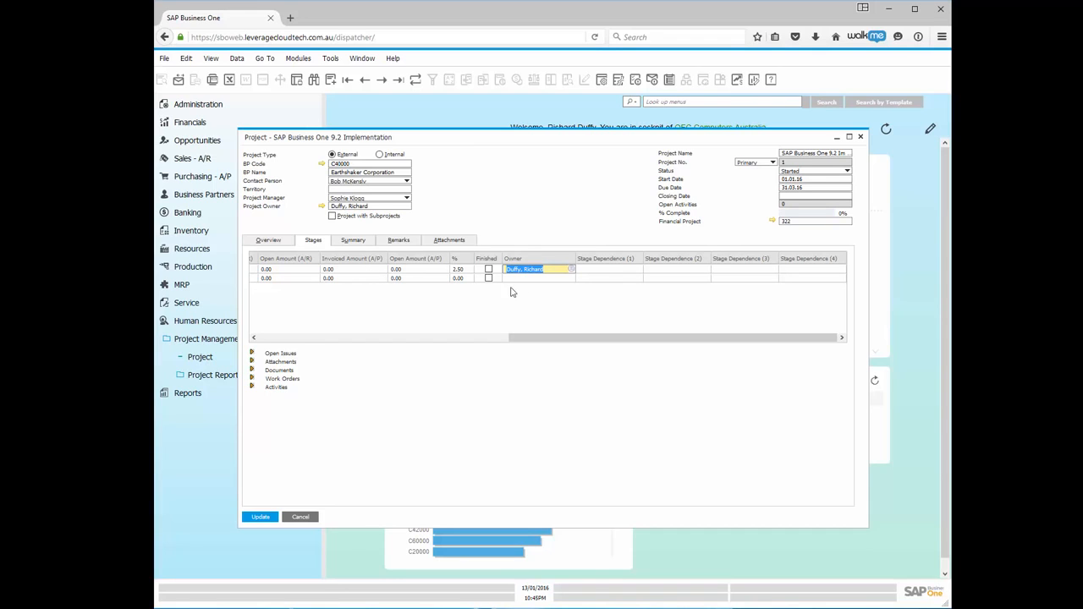
pyautogui.click(388, 337)
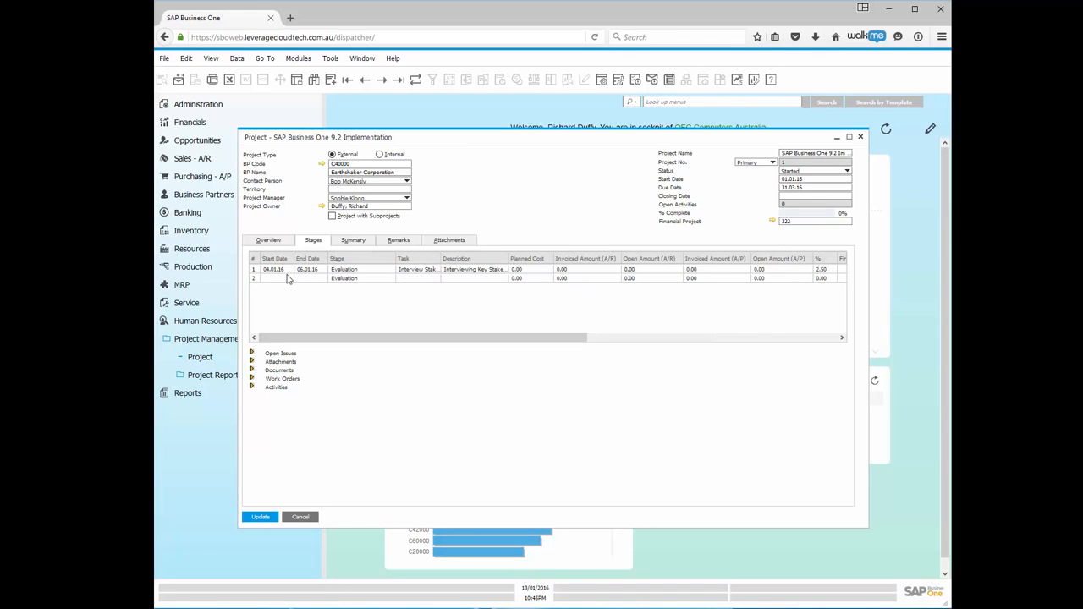
# Give the second Evaluation stage a 07.01.16 start date and 08.01.16 end date.
pyautogui.click(282, 279)
pyautogui.click(291, 278)
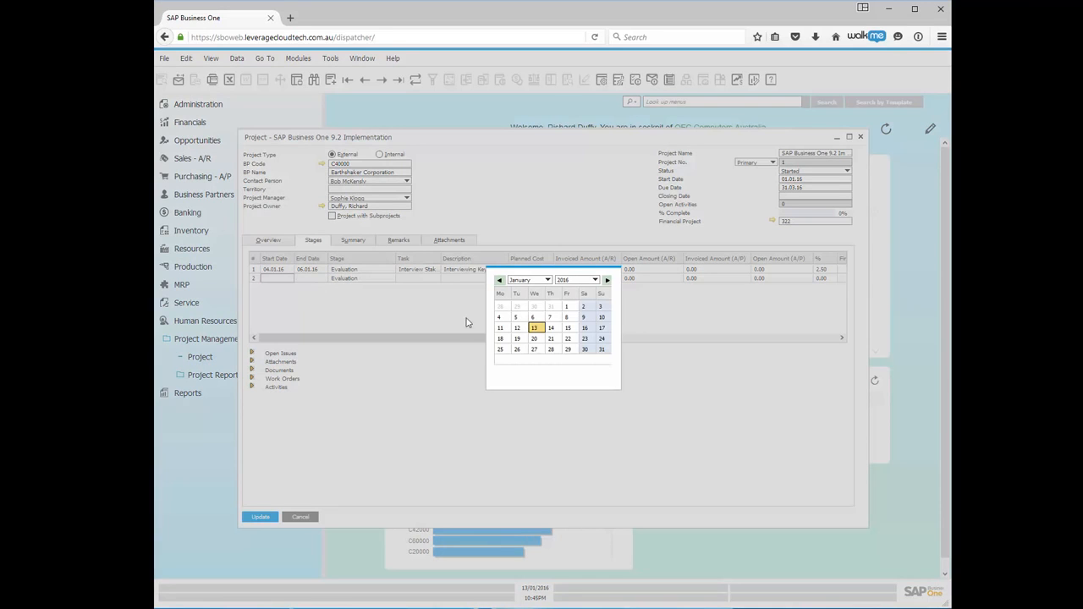
pyautogui.click(551, 318)
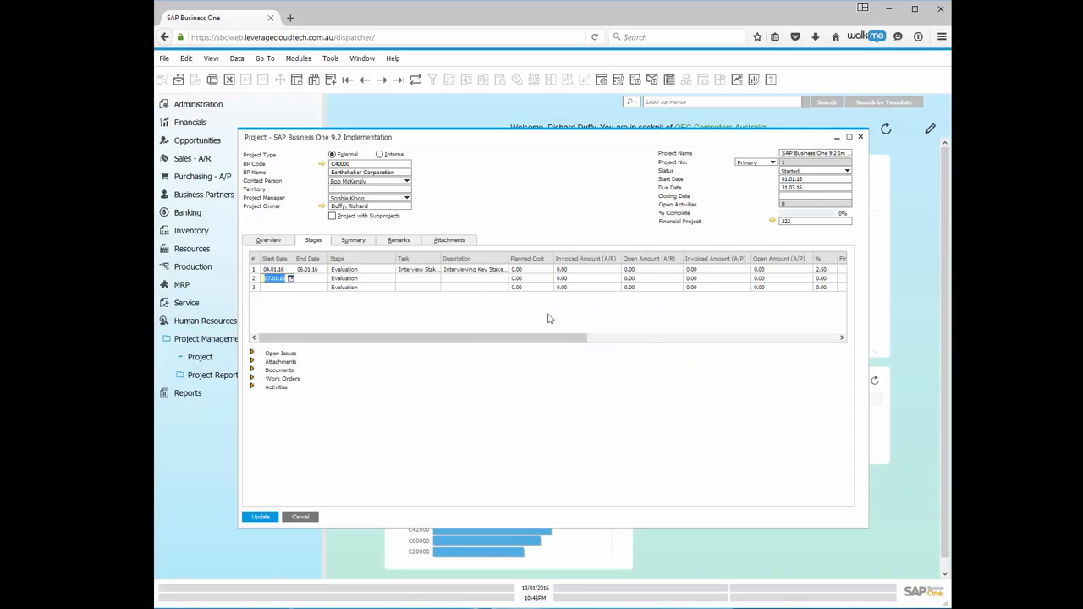
pyautogui.click(318, 281)
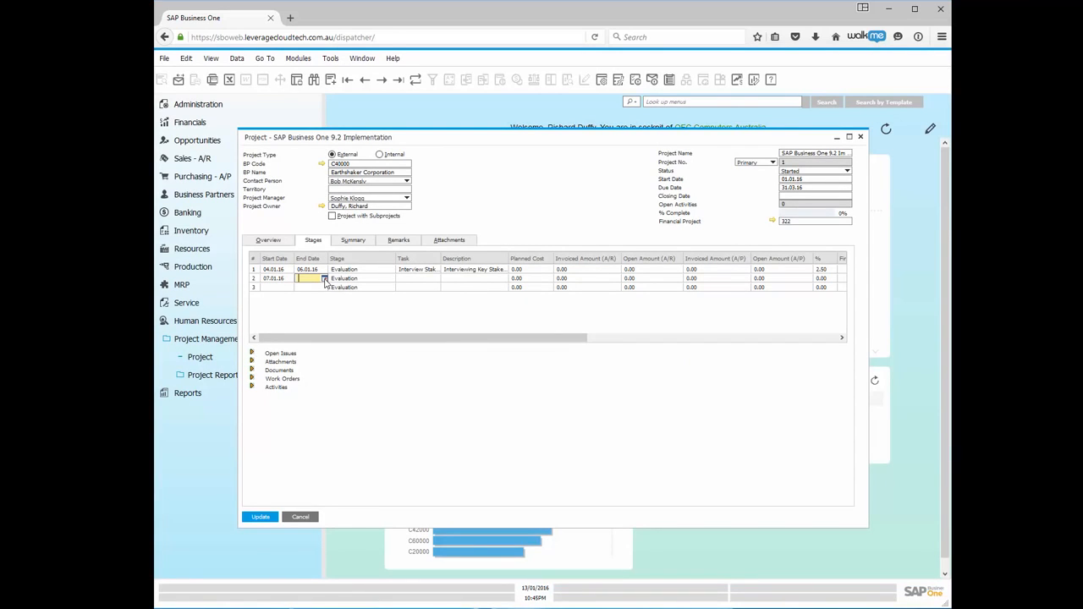
pyautogui.click(325, 281)
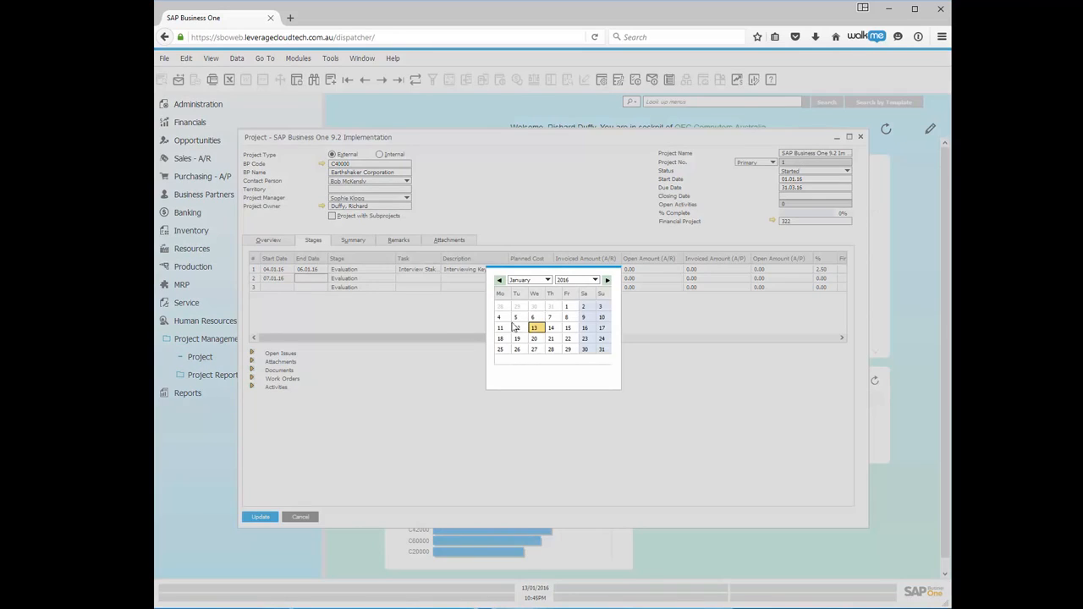
pyautogui.click(568, 318)
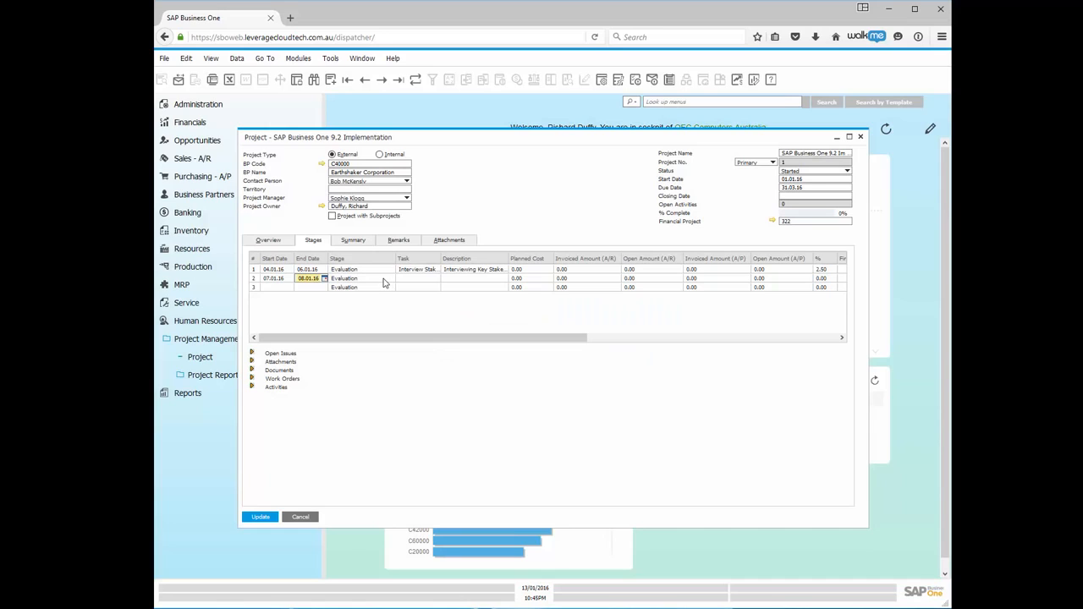
pyautogui.click(386, 281)
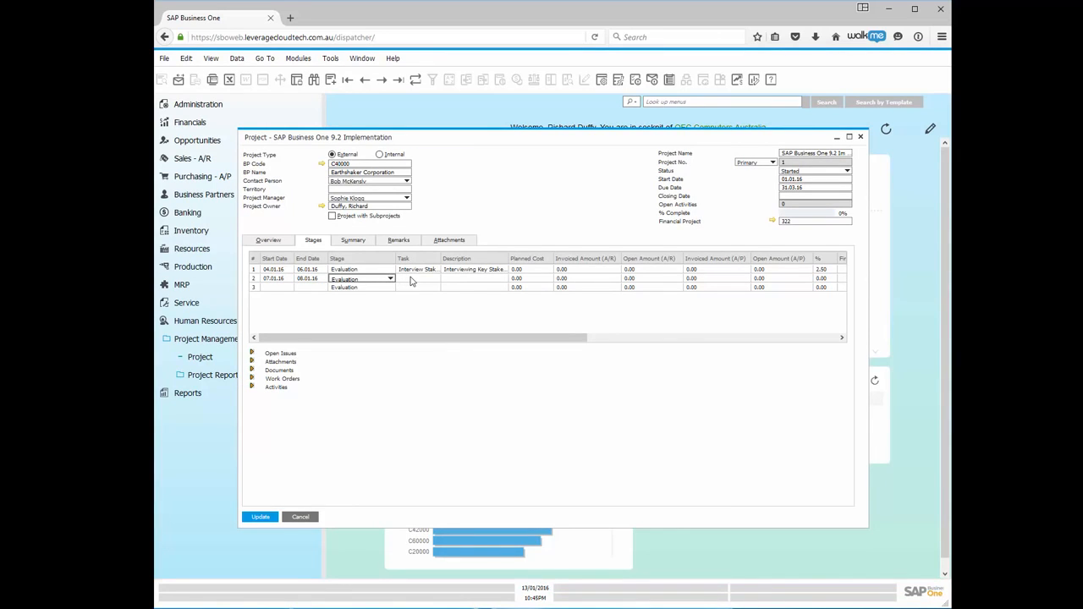
pyautogui.click(425, 279)
pyautogui.click(435, 279)
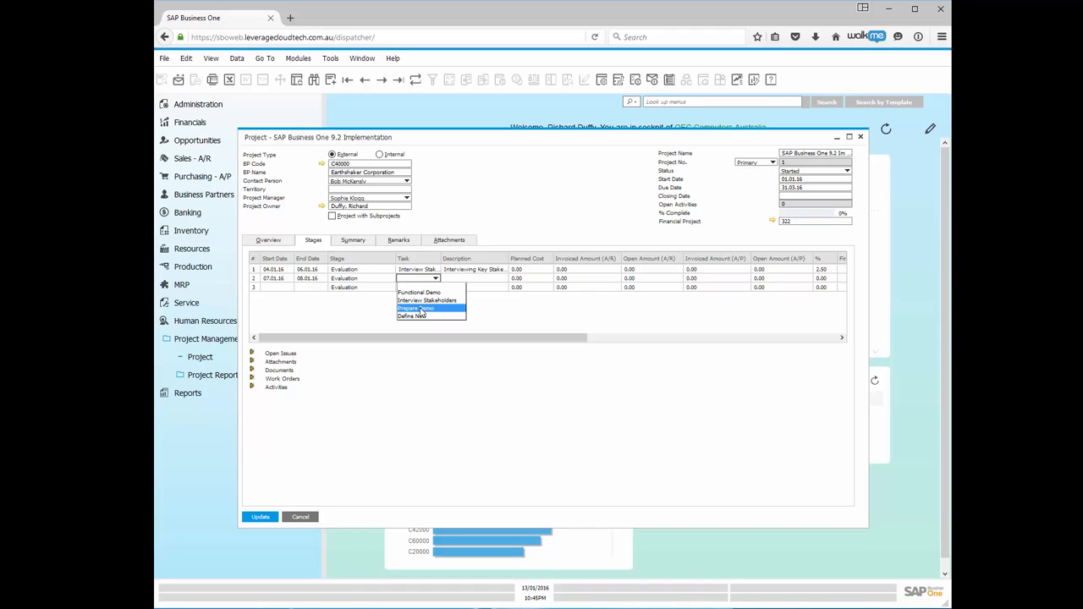
# Change the second stage row's Stage from Evaluation to Mapping.
pyautogui.click(375, 272)
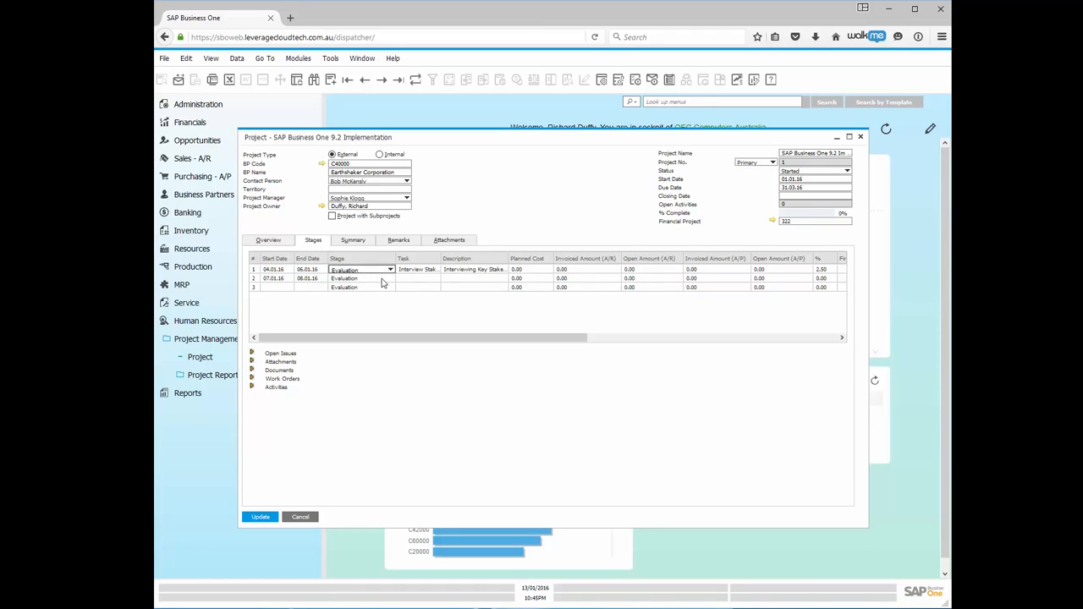
pyautogui.click(383, 281)
pyautogui.click(391, 280)
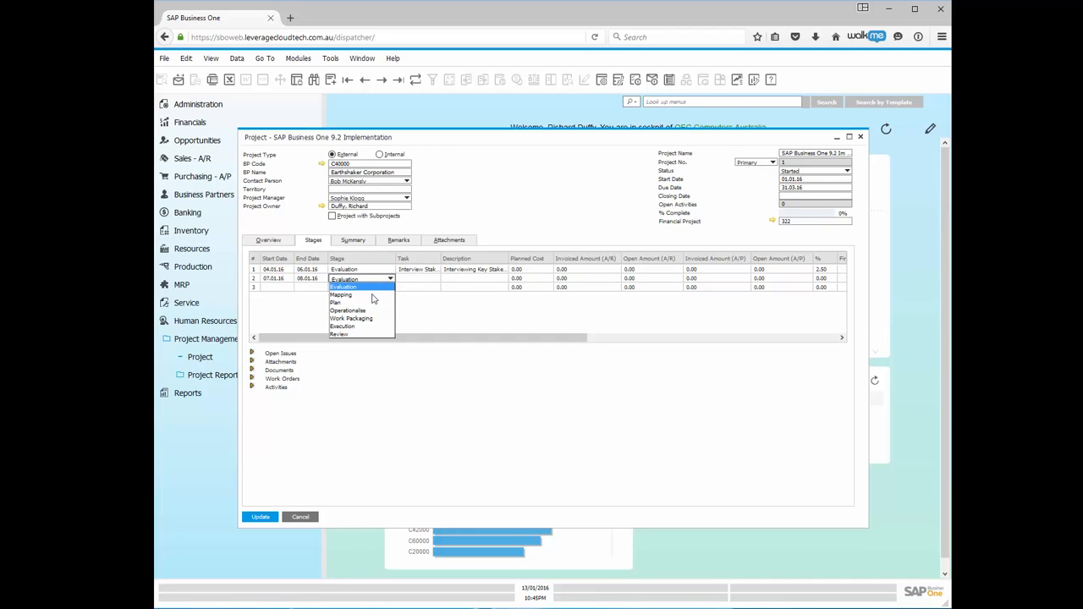
pyautogui.click(370, 298)
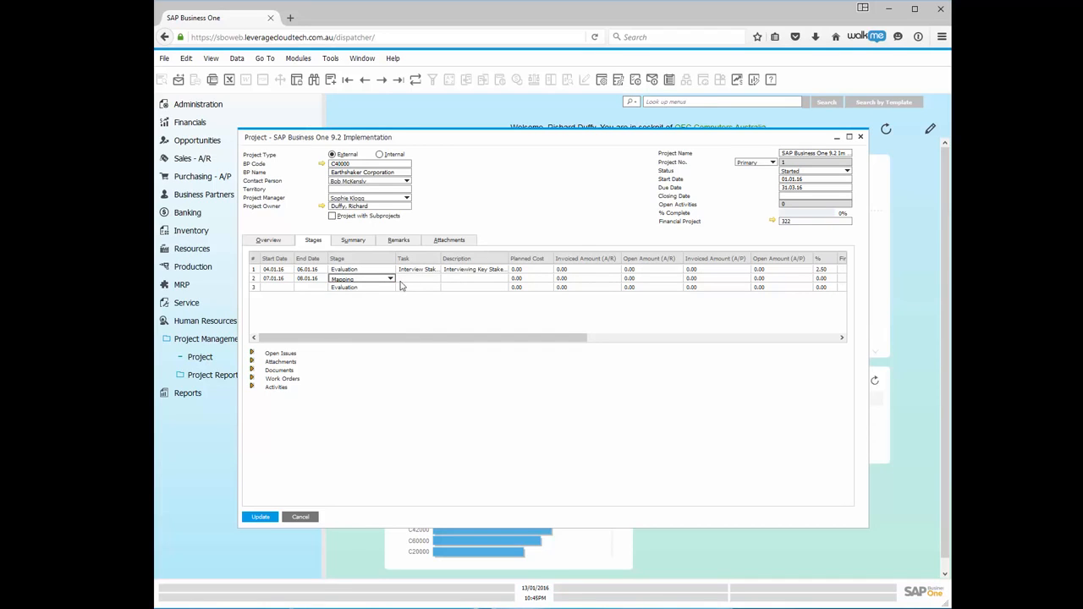
pyautogui.click(422, 280)
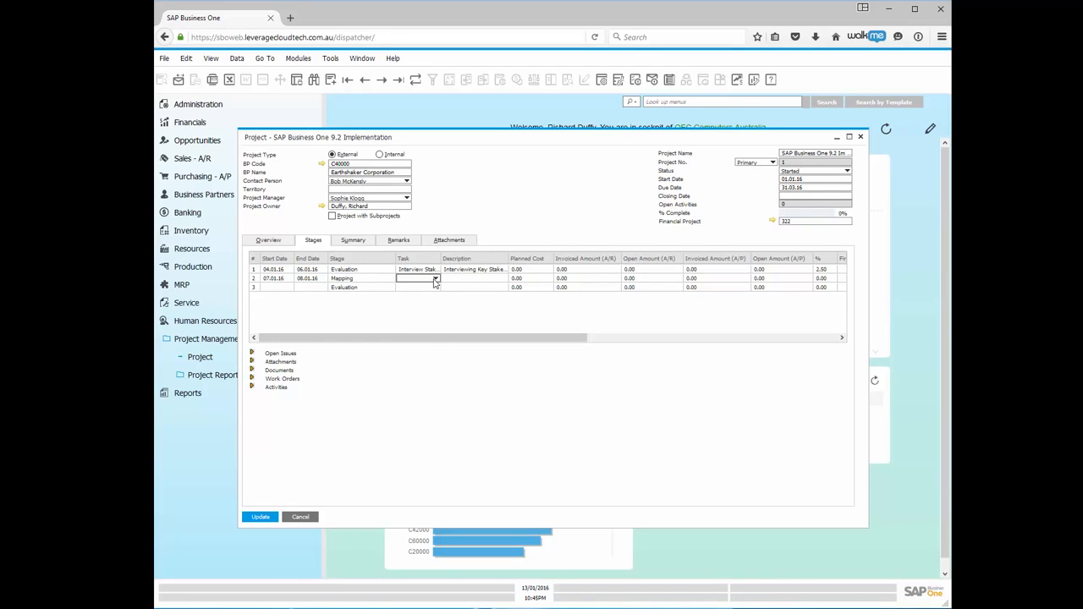
pyautogui.click(436, 280)
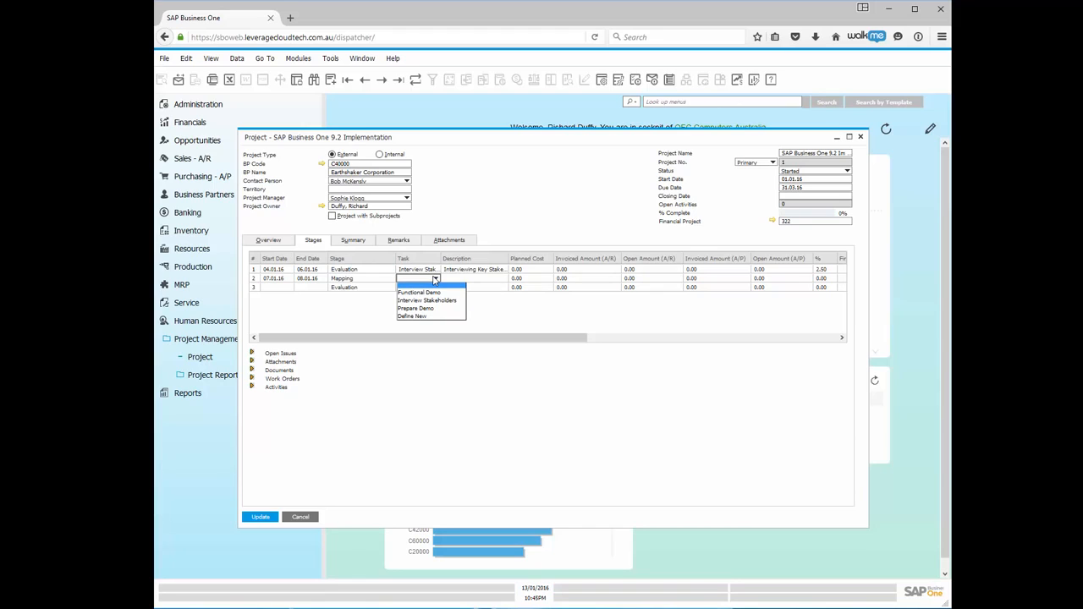
# Define a new task 'Business Process Gap Analysis' and assign it to the second stage.
pyautogui.click(412, 317)
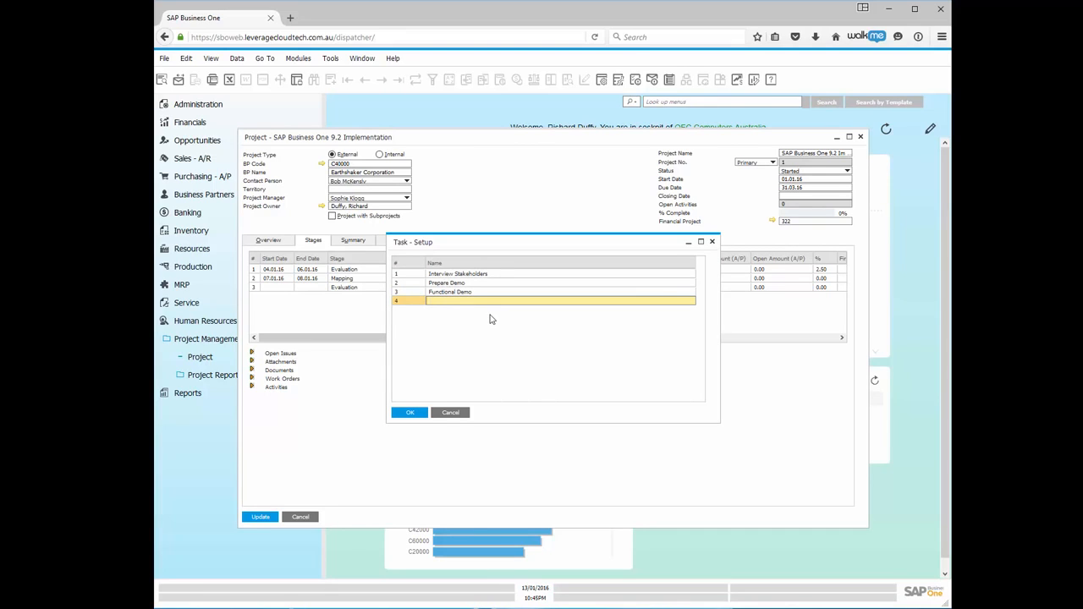
pyautogui.write('Business Process Gap Analysis')
pyautogui.click(408, 414)
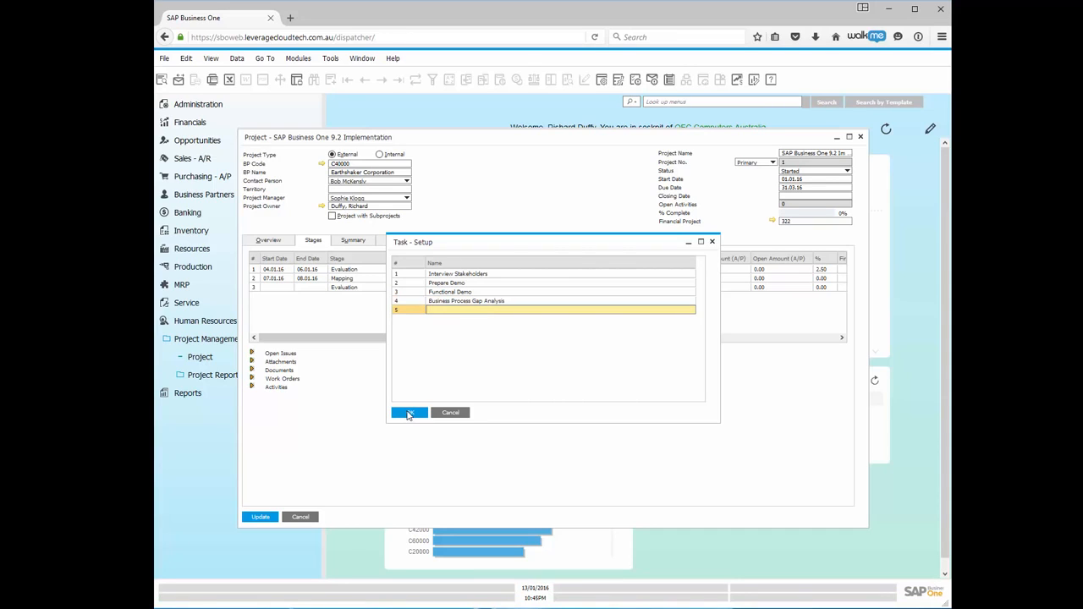
pyautogui.click(408, 414)
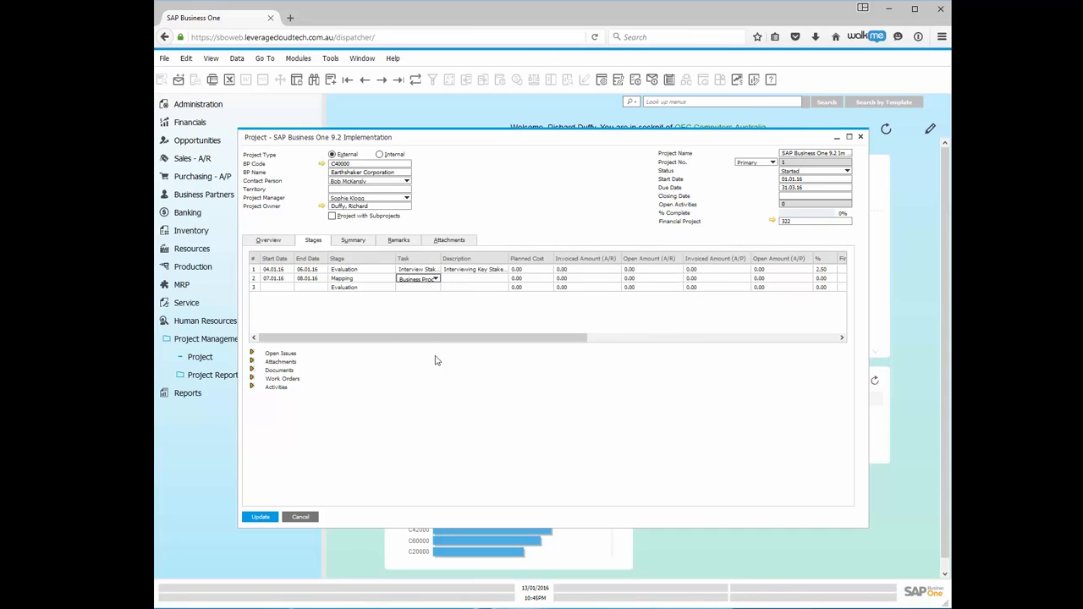
# Describe the Mapping stage as 'Business Process Mapping and Documentation' and update the project.
pyautogui.click(455, 280)
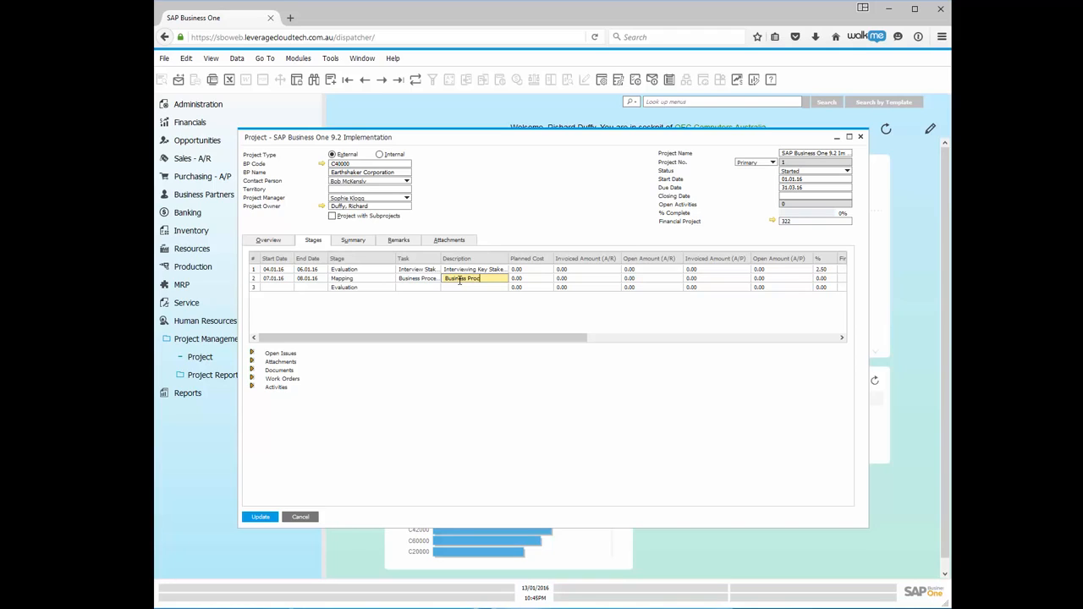
pyautogui.write('Ma')
pyautogui.write('pping and Docume')
pyautogui.write('ntation')
pyautogui.press('Tab')
pyautogui.click(270, 518)
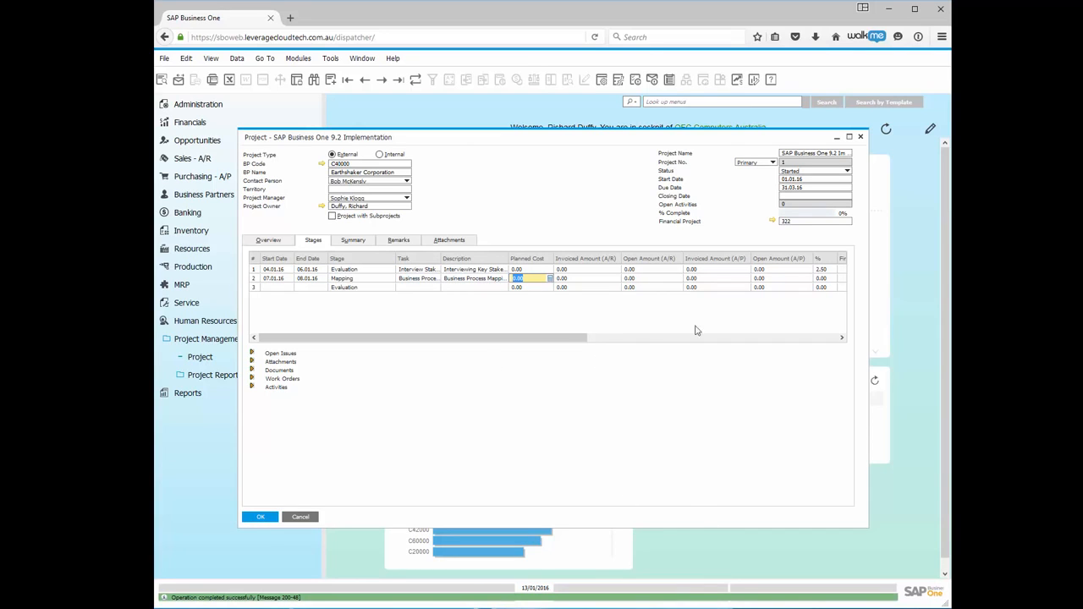
# Make the Mapping stage depend on the Interviewing Key Stakeholders stage, save, and show Open Issues.
pyautogui.moveTo(564, 338); pyautogui.dragTo(852, 338)
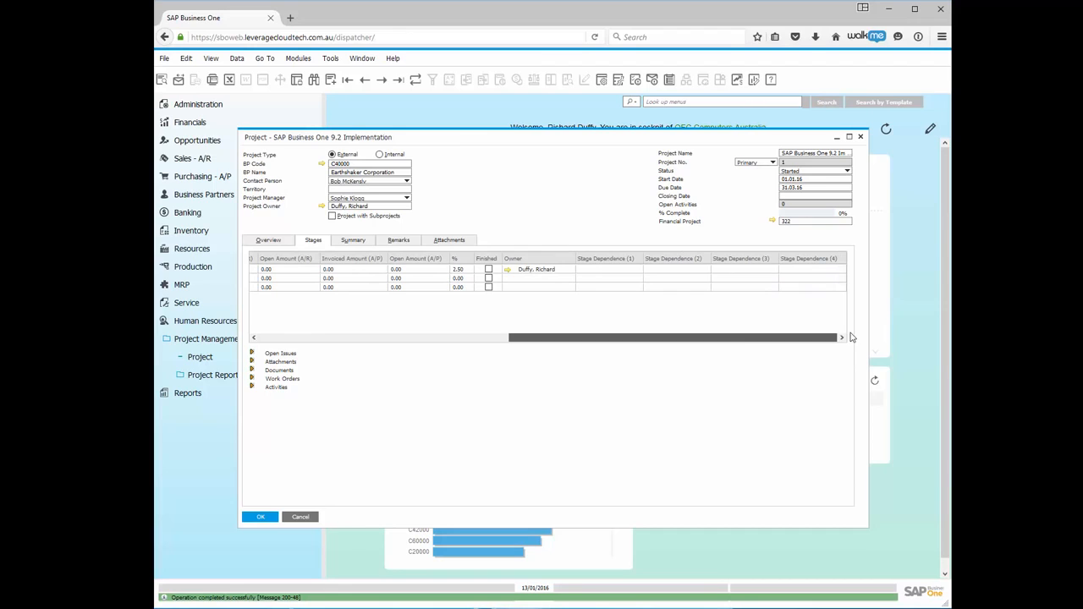
pyautogui.click(639, 280)
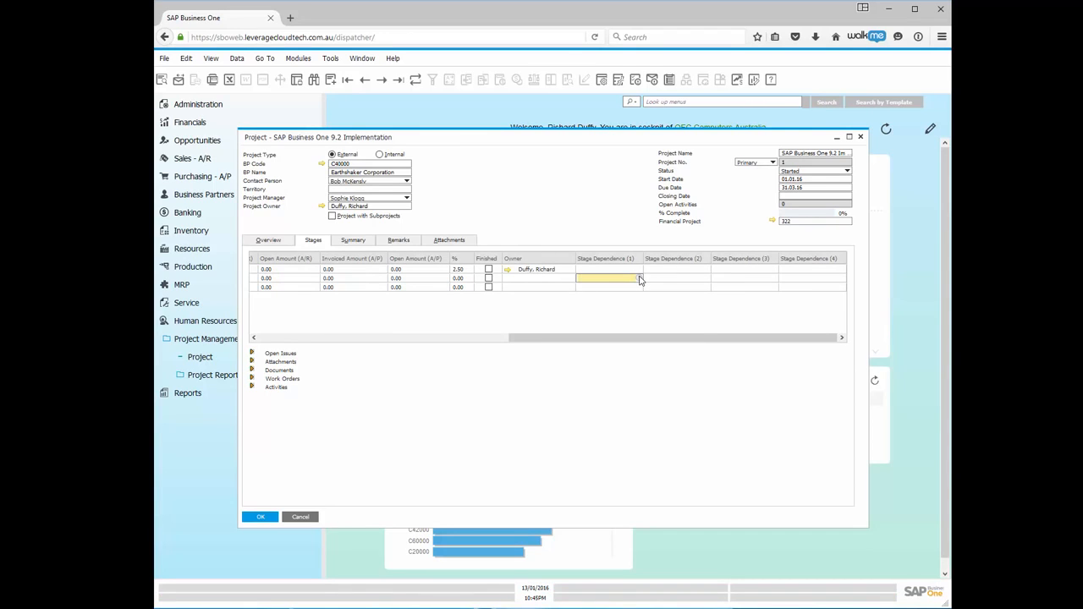
pyautogui.click(640, 281)
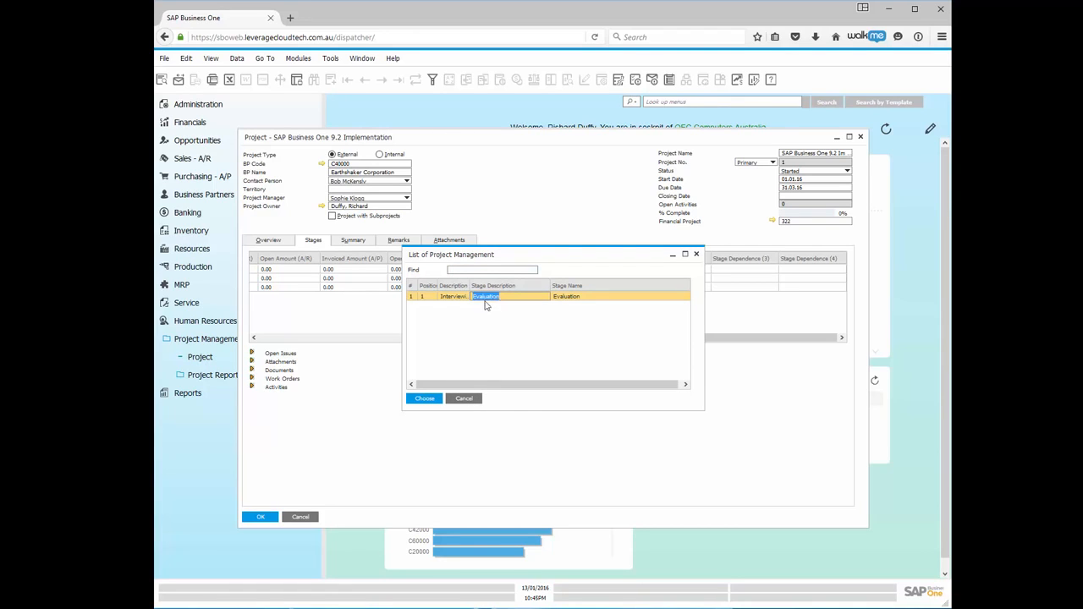
pyautogui.click(424, 400)
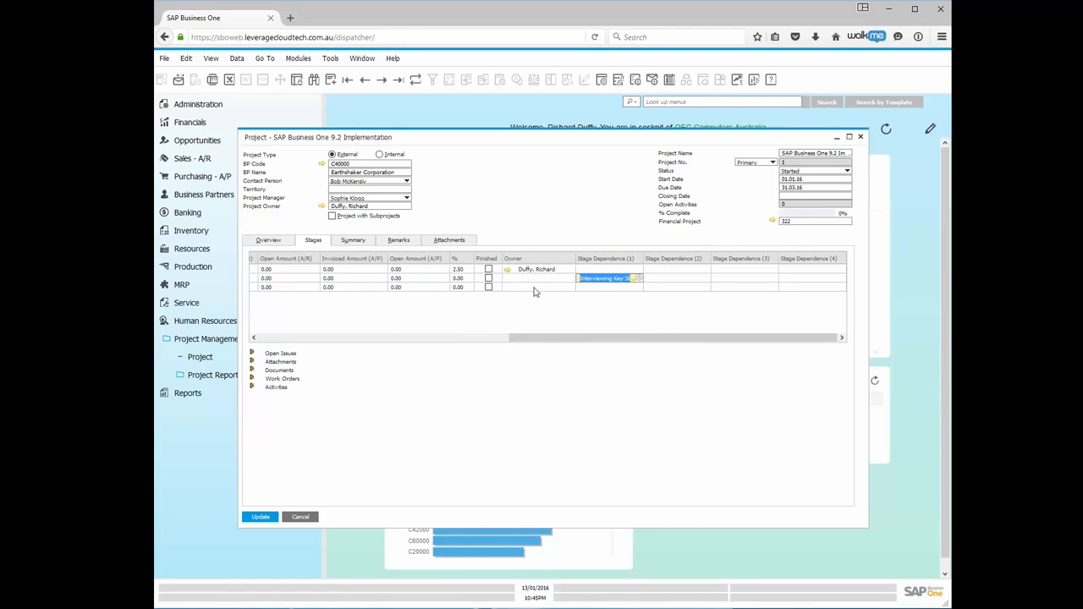
pyautogui.click(365, 338)
pyautogui.click(365, 338)
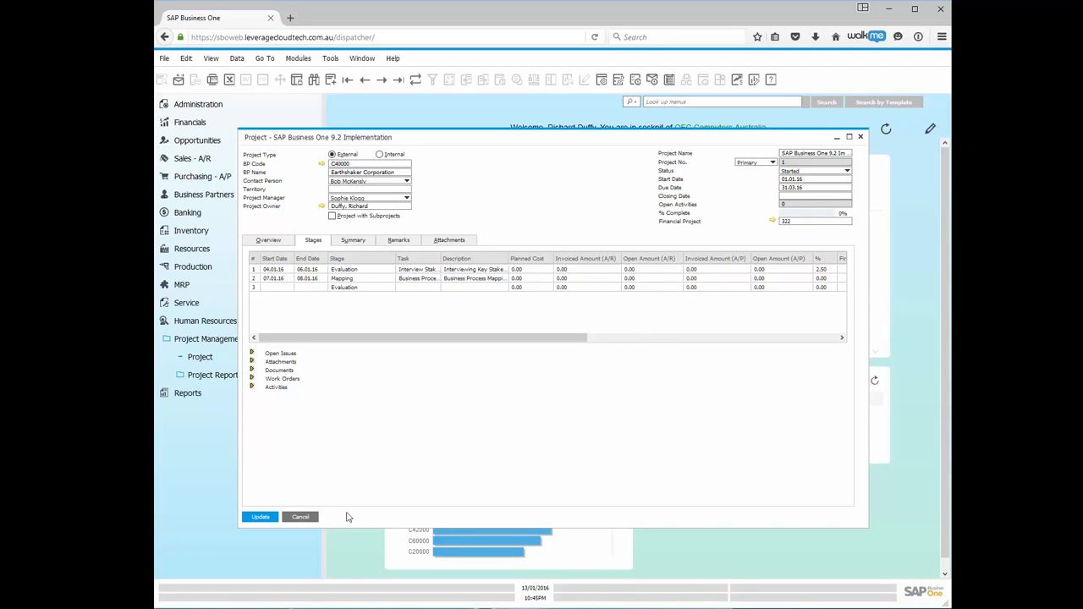
pyautogui.click(262, 517)
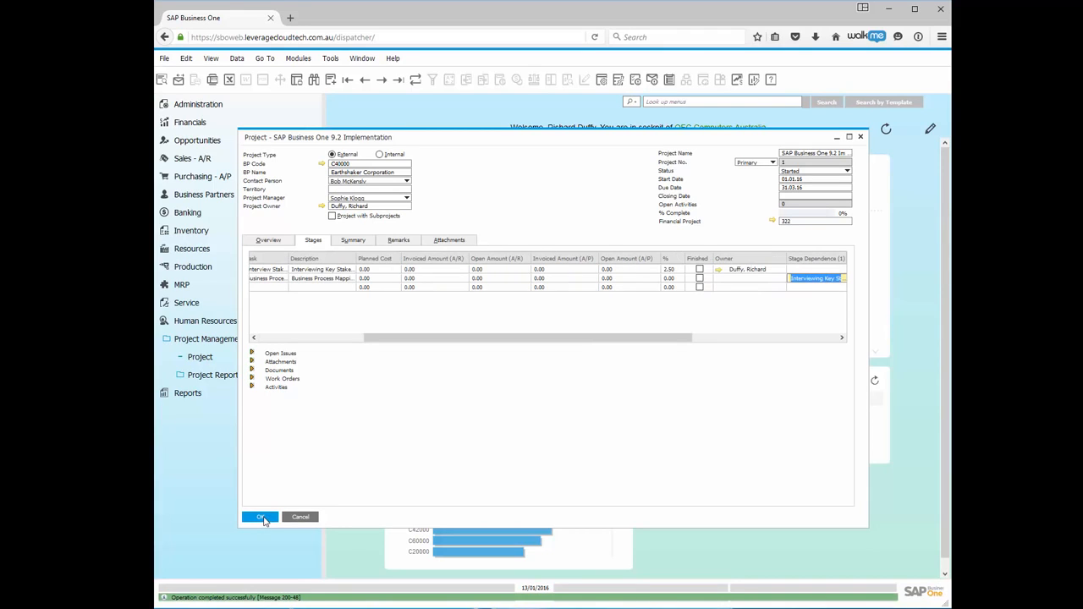
pyautogui.click(254, 352)
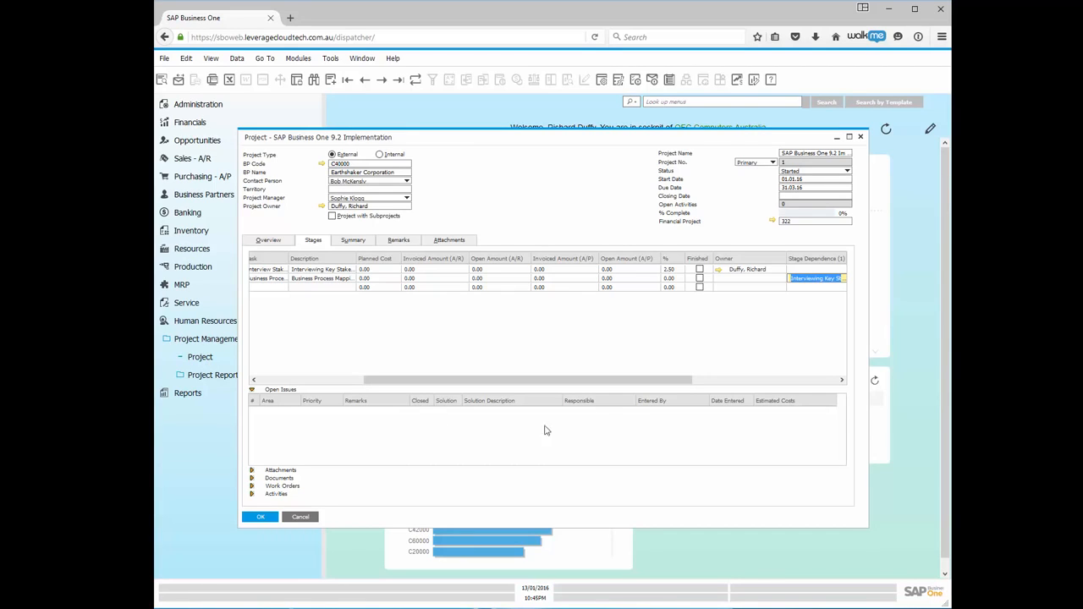
pyautogui.click(251, 390)
pyautogui.click(251, 471)
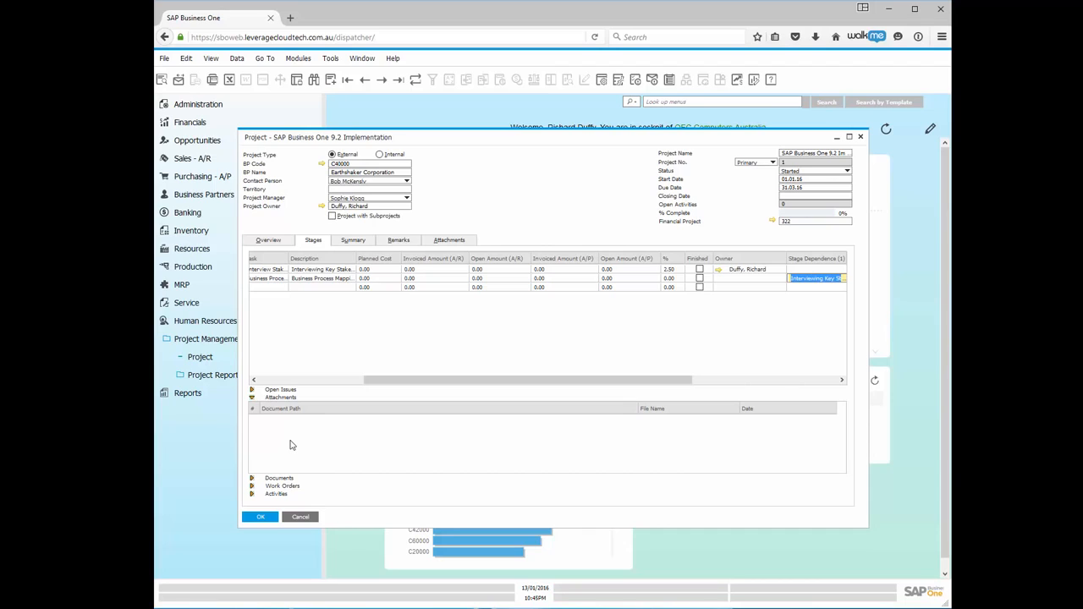
pyautogui.click(252, 481)
pyautogui.click(251, 481)
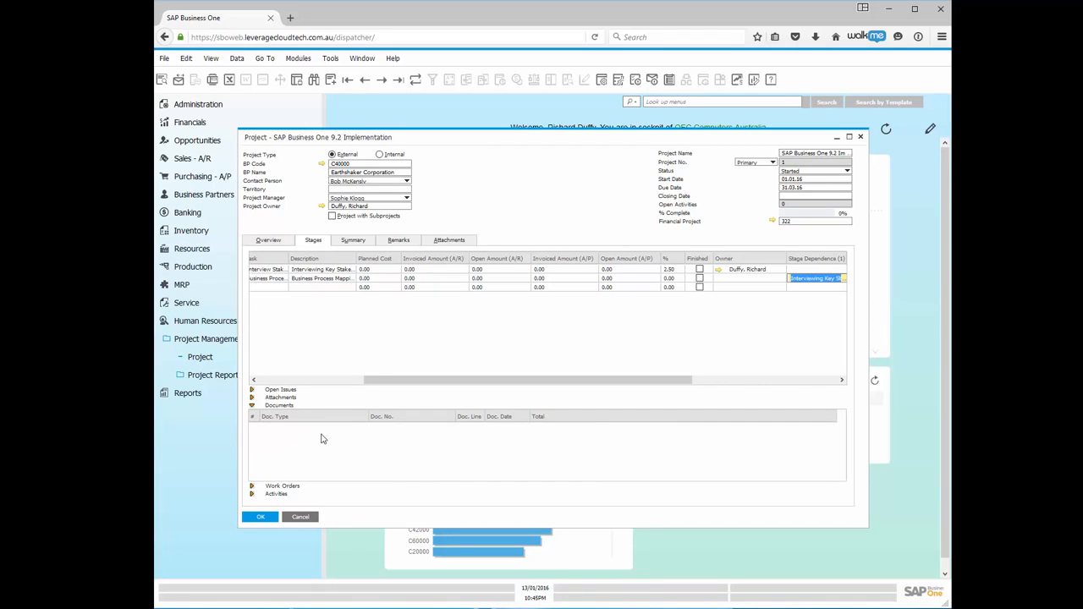
pyautogui.click(323, 439)
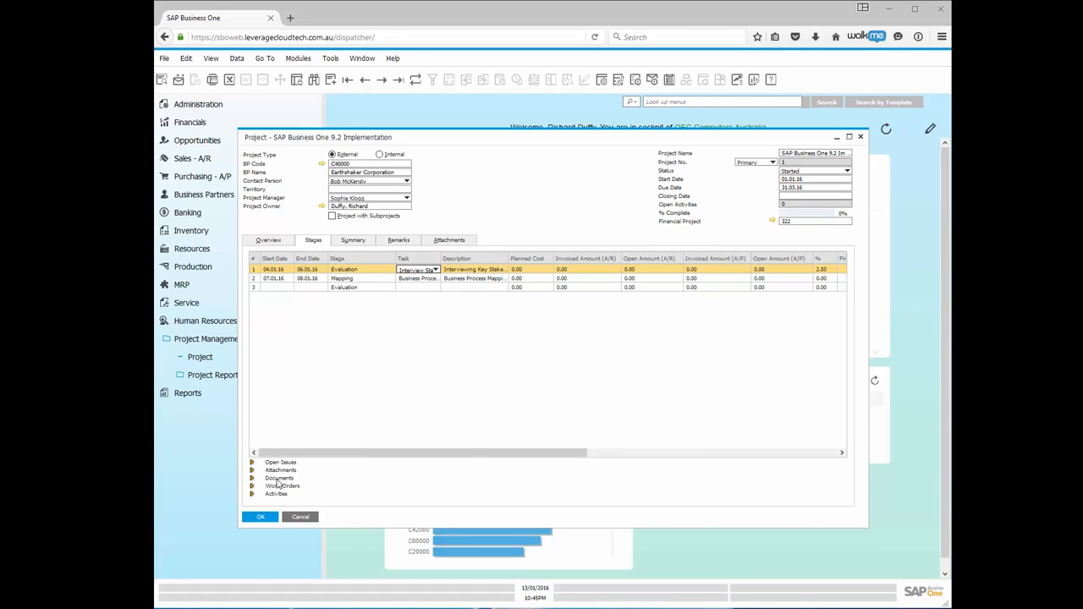
# Add a document link to the first stage's Documents with type A/R Invoice.
pyautogui.click(265, 270)
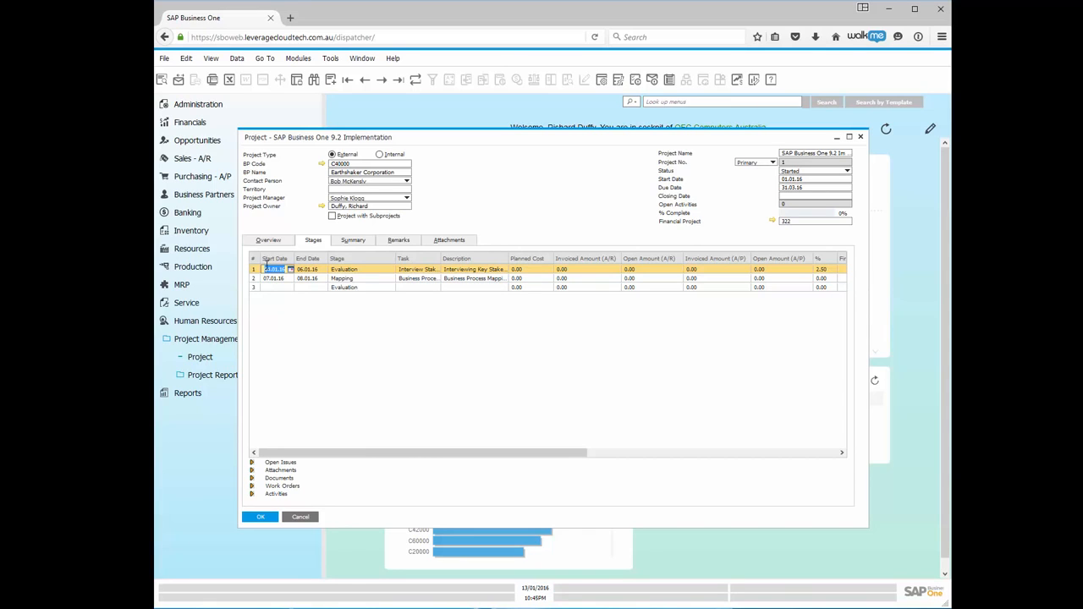
pyautogui.click(252, 480)
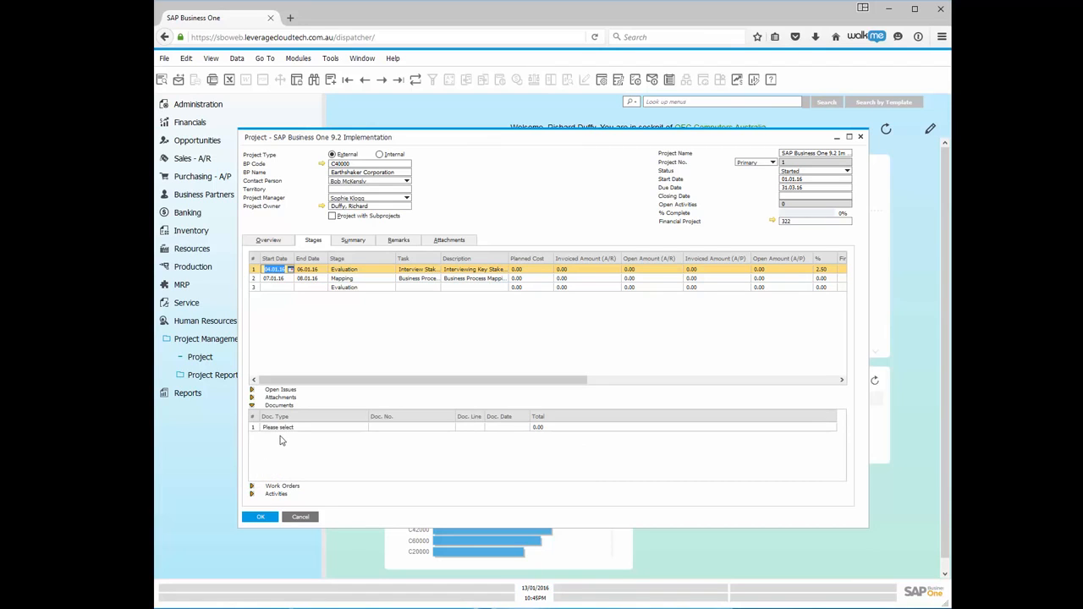
pyautogui.click(330, 430)
pyautogui.click(363, 428)
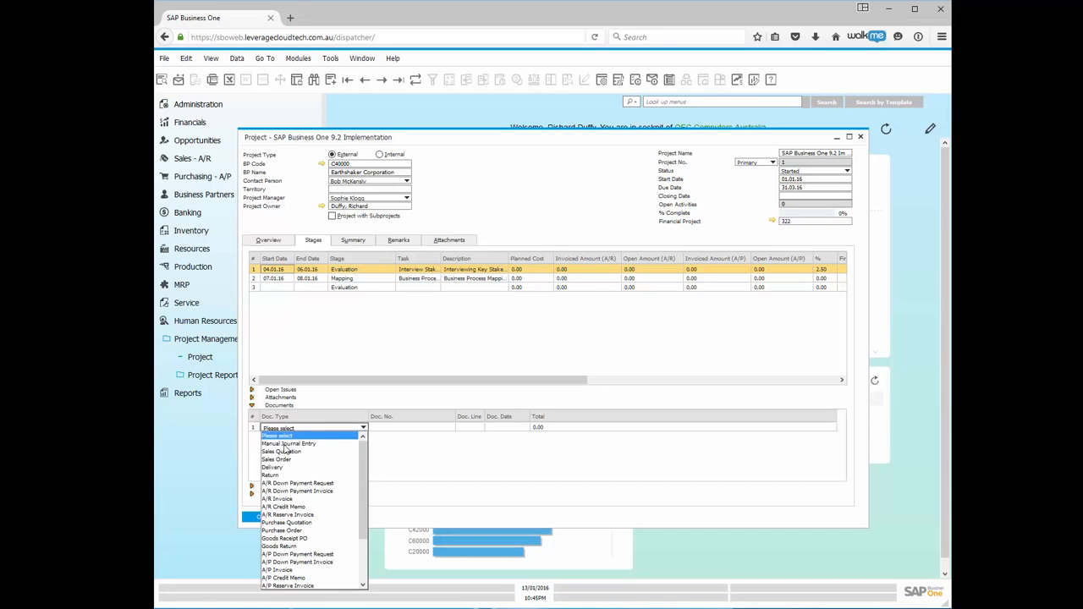
pyautogui.press('Down')
pyautogui.press('Down')
pyautogui.press('Down')
pyautogui.press('Down')
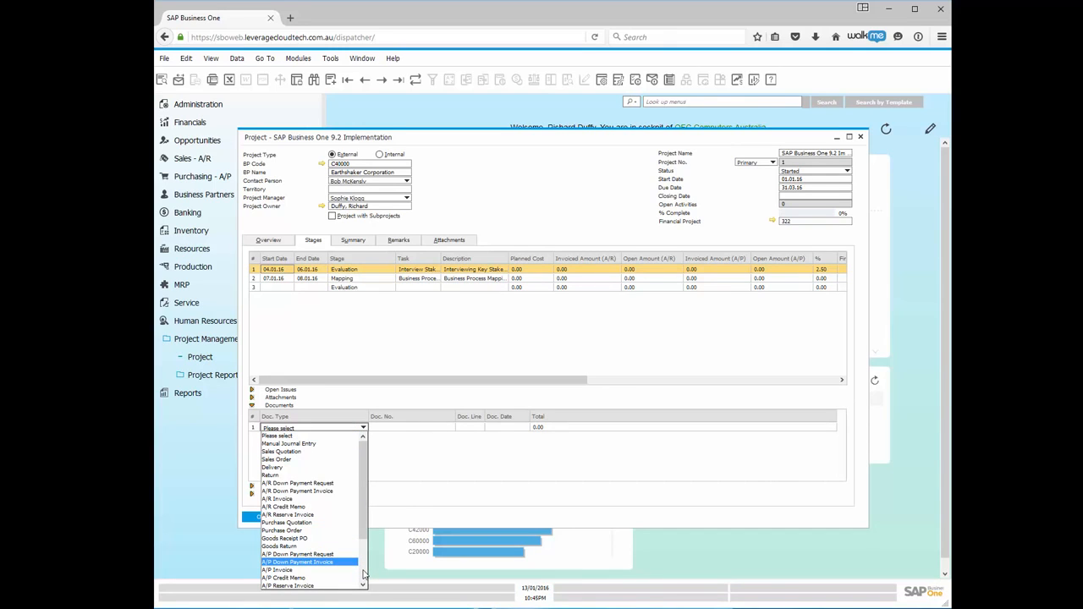
pyautogui.scroll(-3, 364, 576)
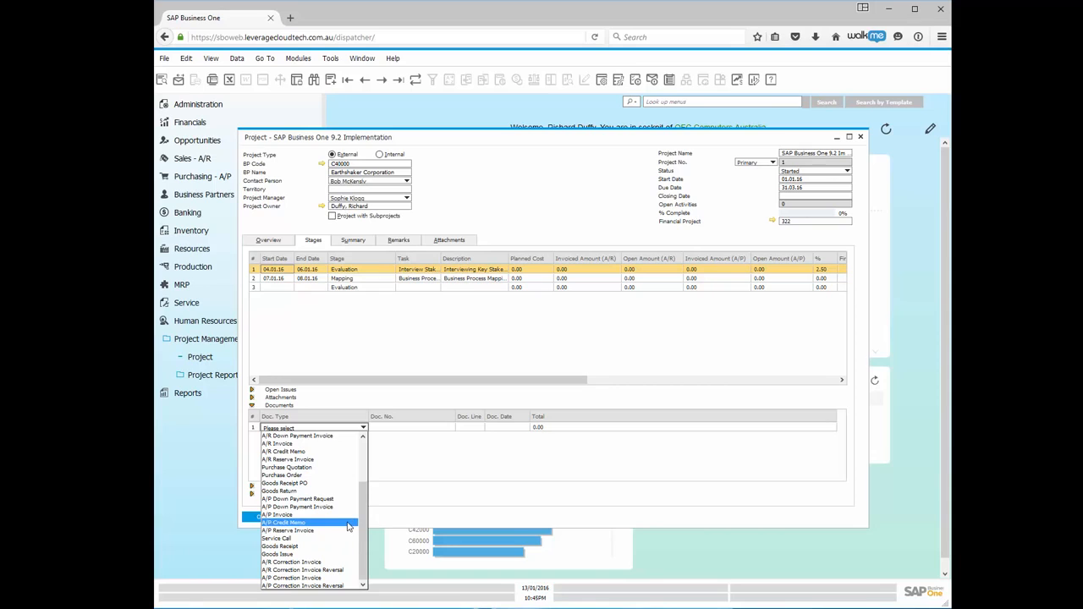
pyautogui.click(288, 446)
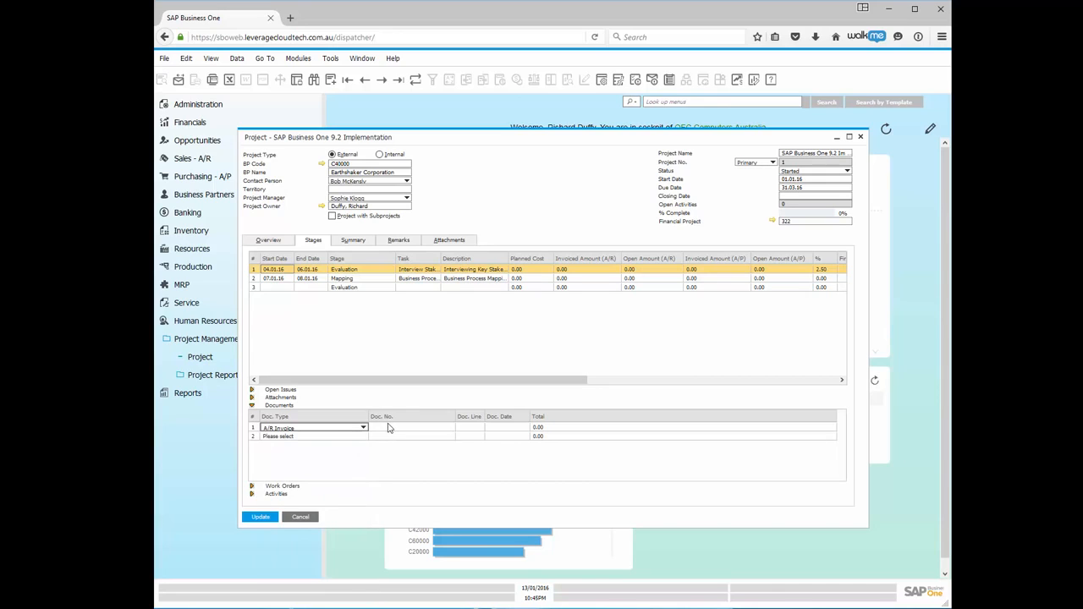
# Link A/R invoice 3 (14,375.00) to the first stage and update the project.
pyautogui.click(414, 427)
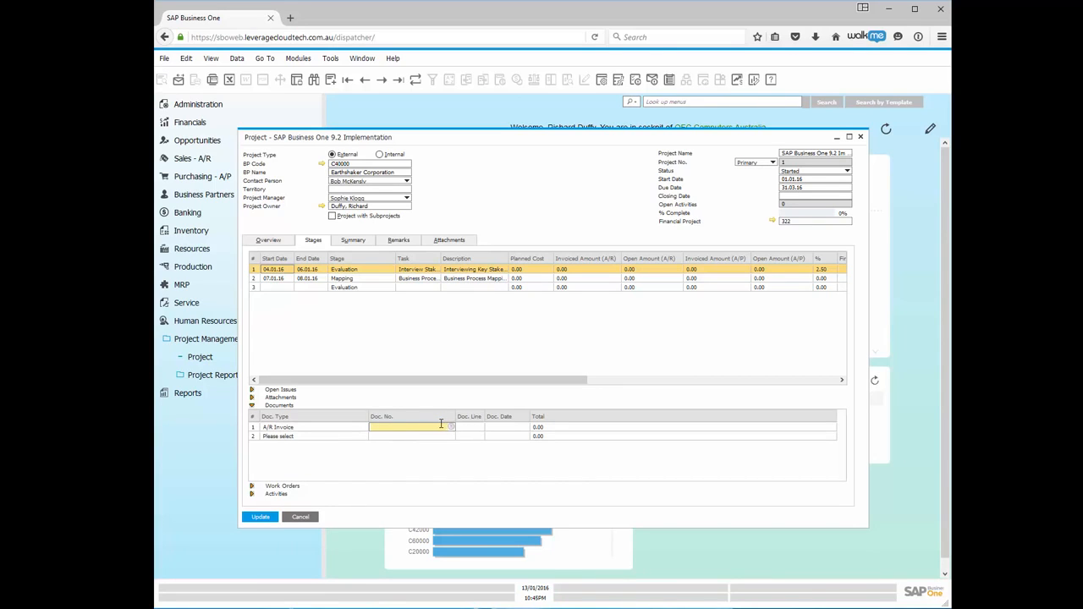
pyautogui.click(448, 428)
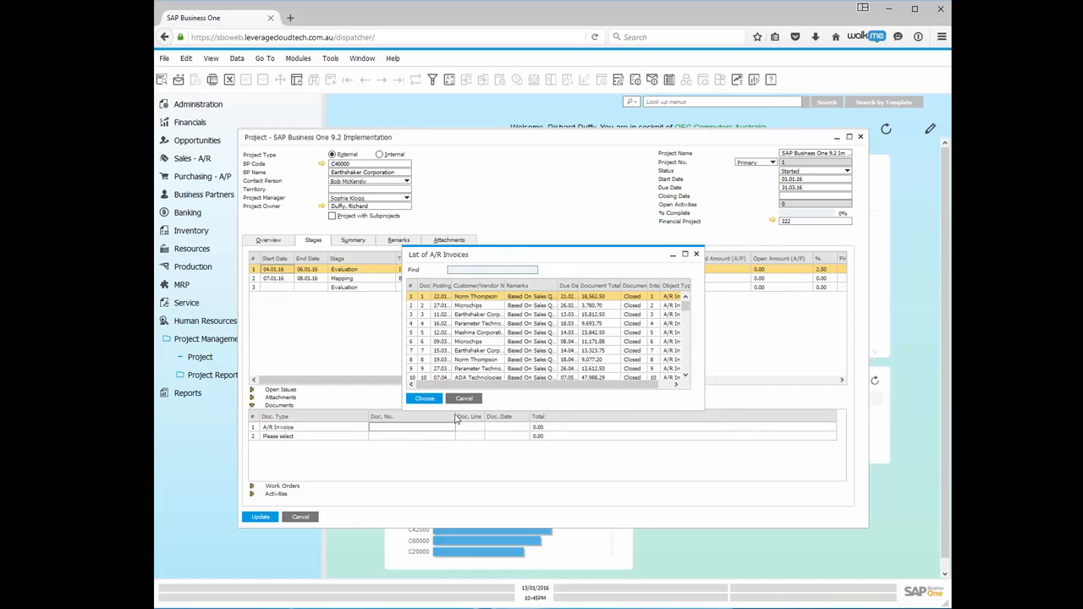
pyautogui.doubleClick(485, 322)
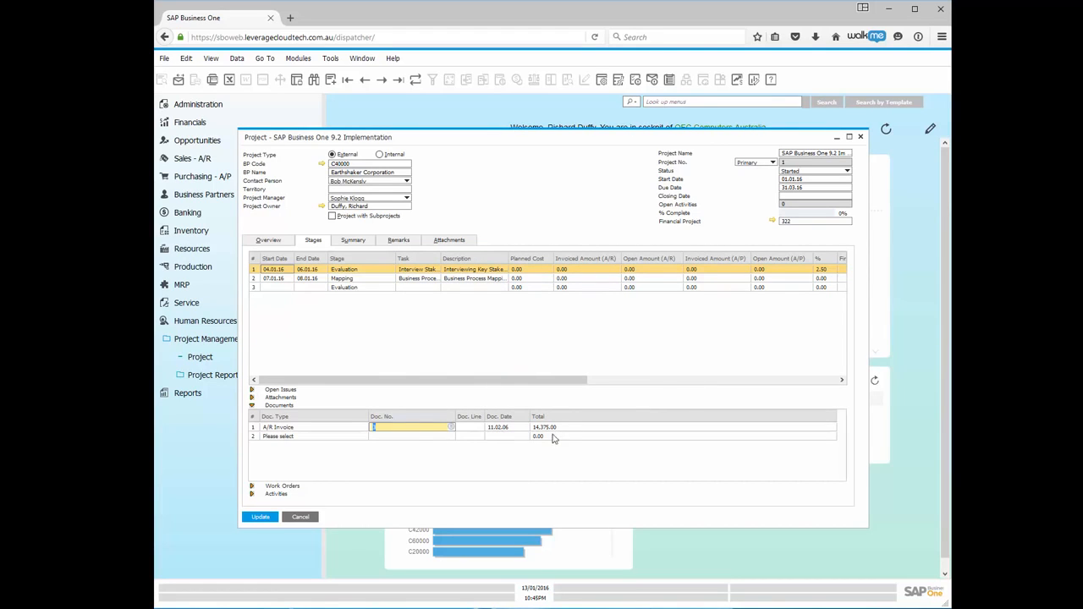
pyautogui.click(471, 428)
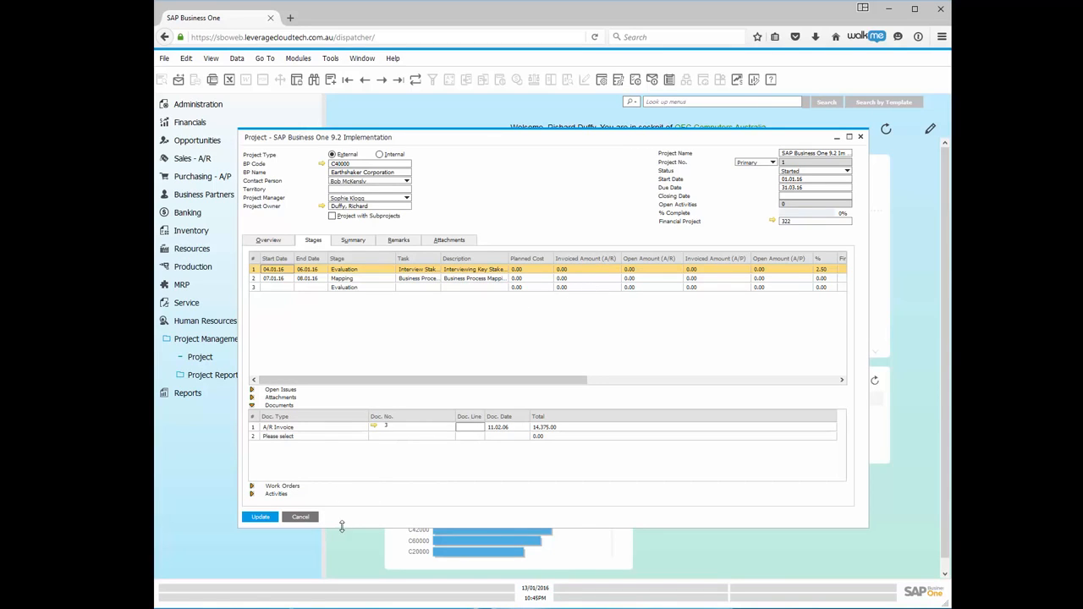
pyautogui.click(261, 518)
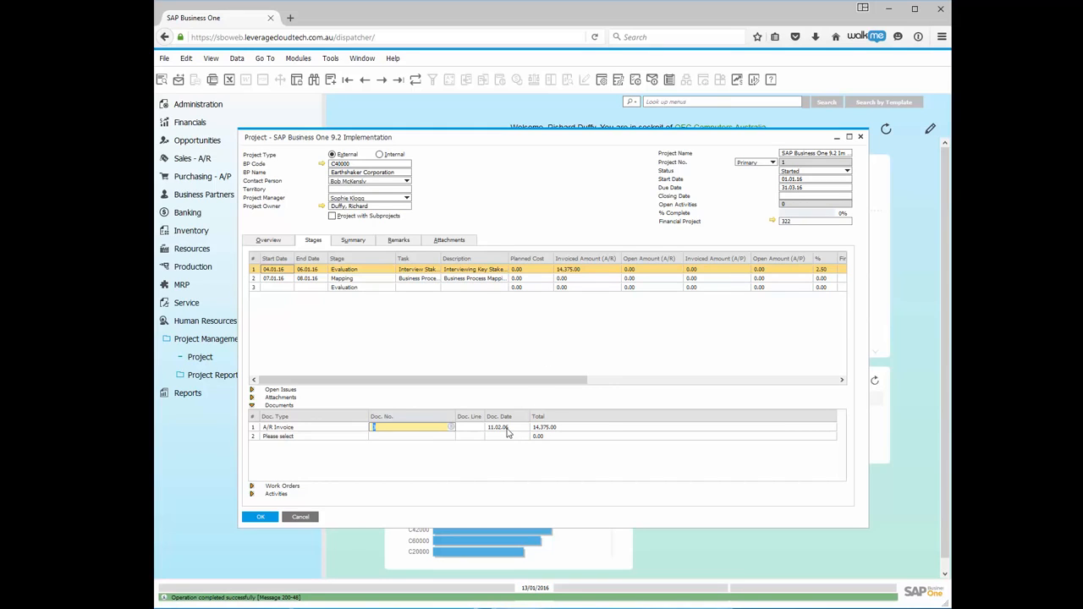
# Switch the first stage's view from the Documents list to its empty Work Orders grid.
pyautogui.rightClick(508, 433)
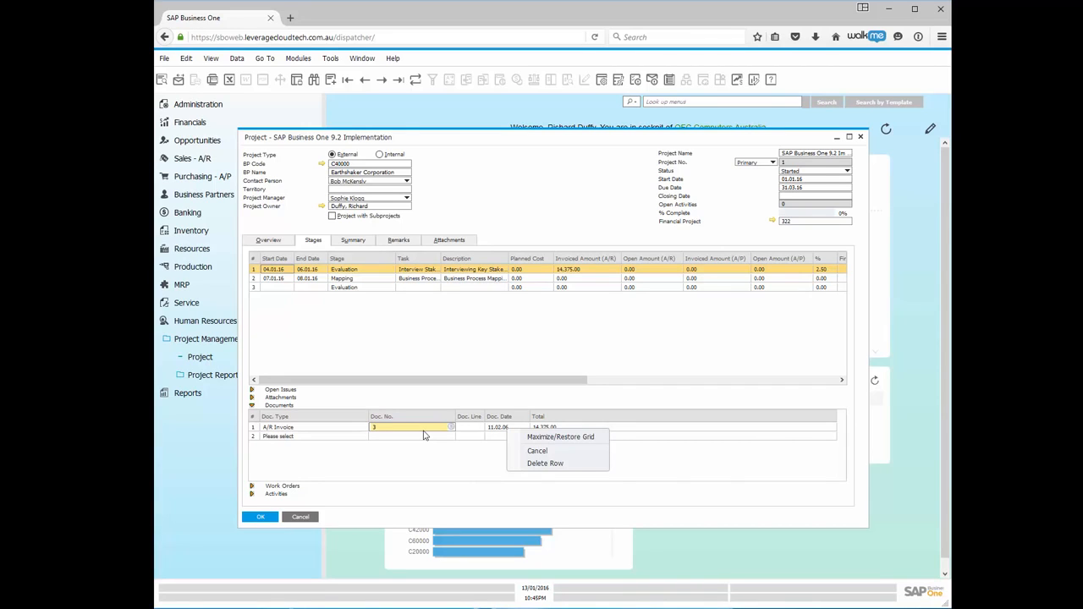
pyautogui.click(483, 327)
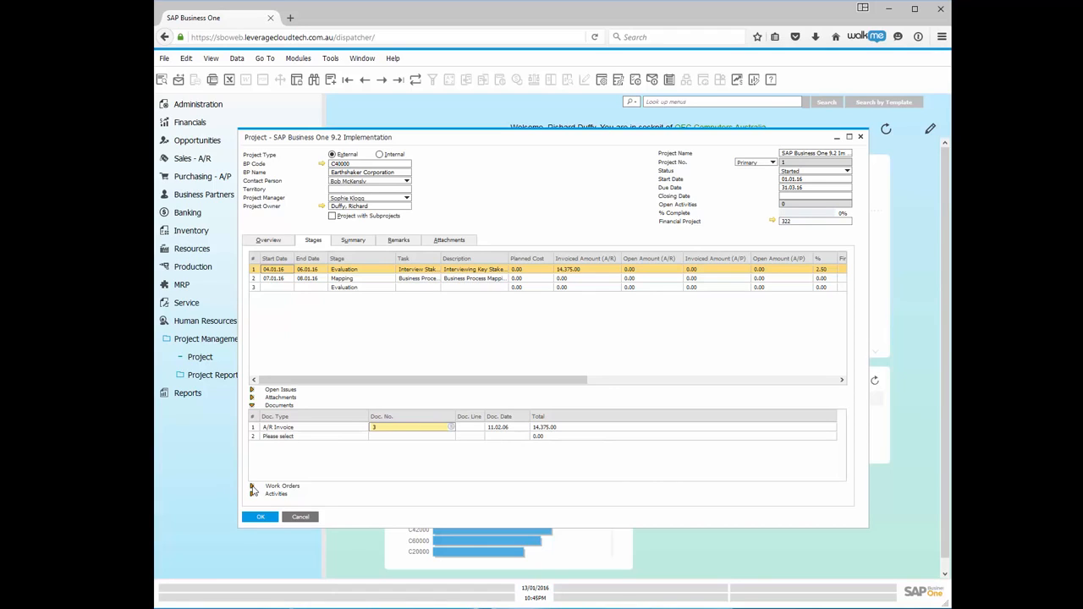
pyautogui.click(252, 487)
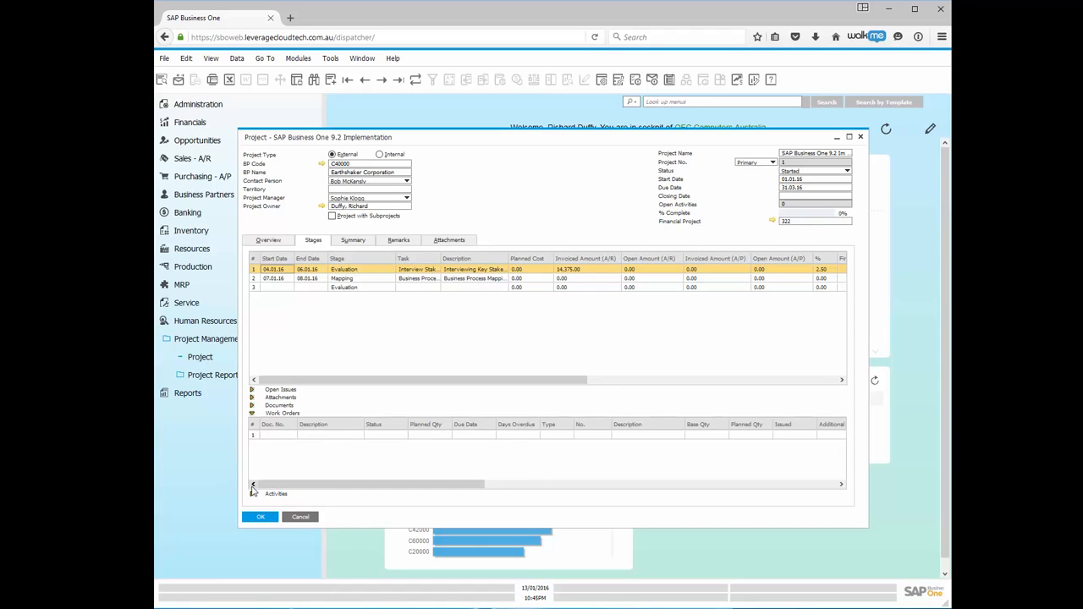
# Leave the Work Orders without a production order and show the empty Activities grid.
pyautogui.click(275, 436)
pyautogui.click(294, 437)
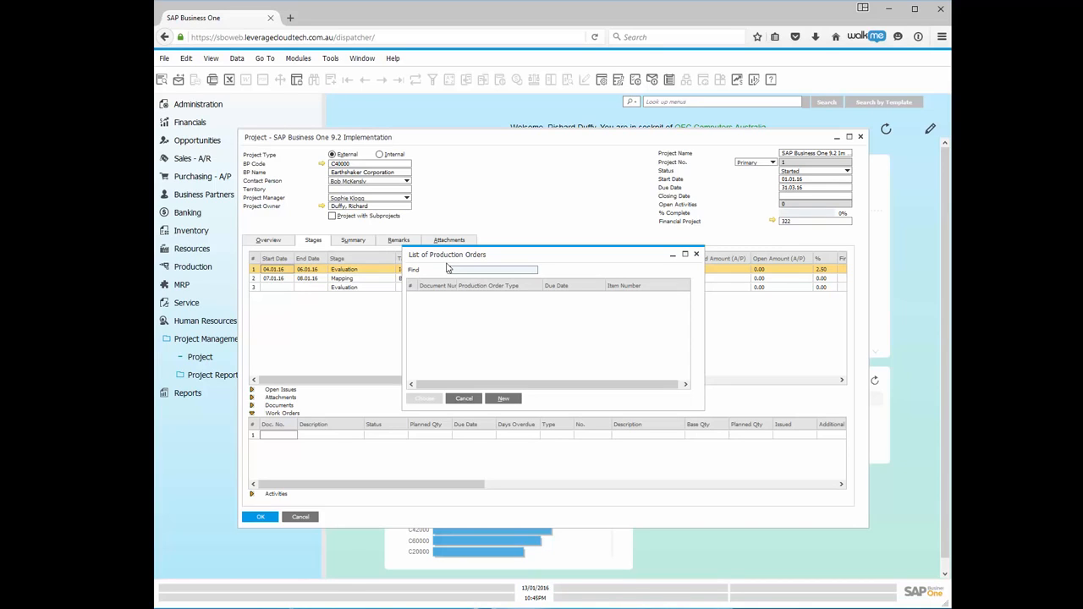
pyautogui.click(464, 399)
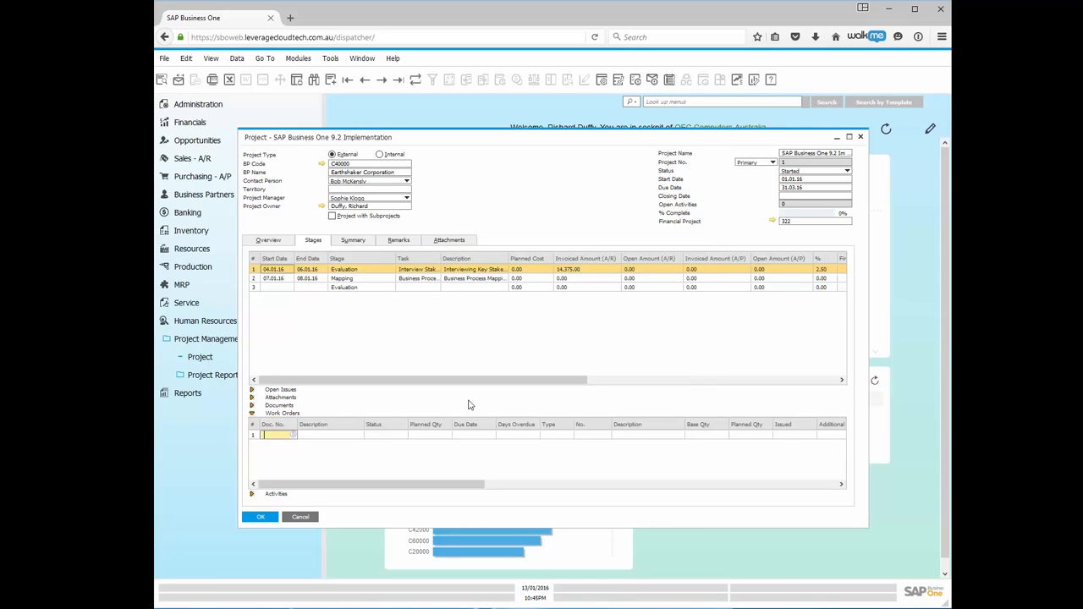
pyautogui.click(251, 495)
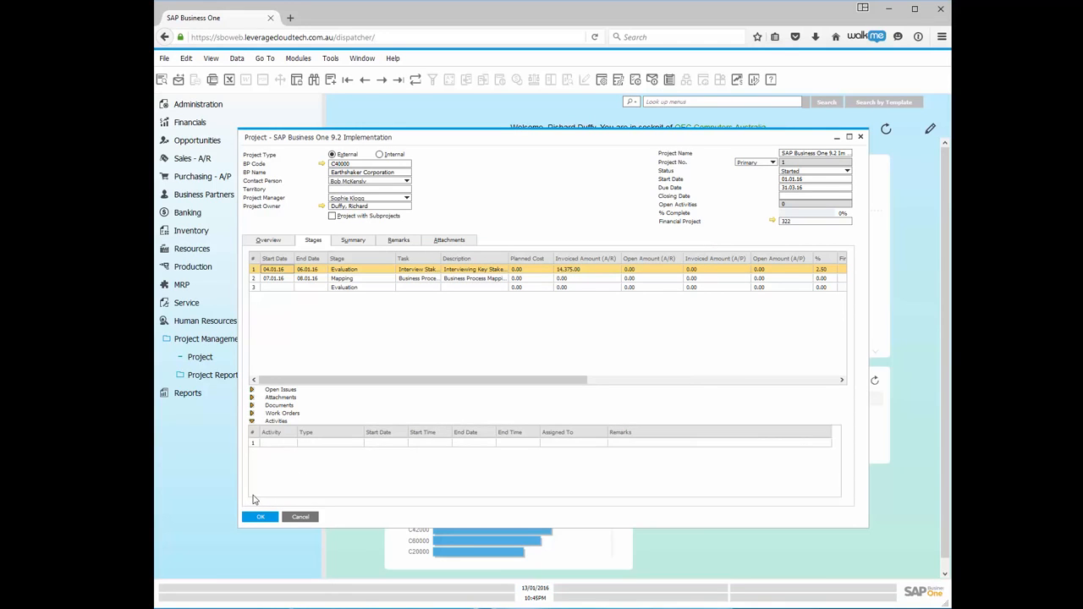
# Check the empty List of Activities, link no activity, and close the saved project form.
pyautogui.click(286, 445)
pyautogui.click(294, 445)
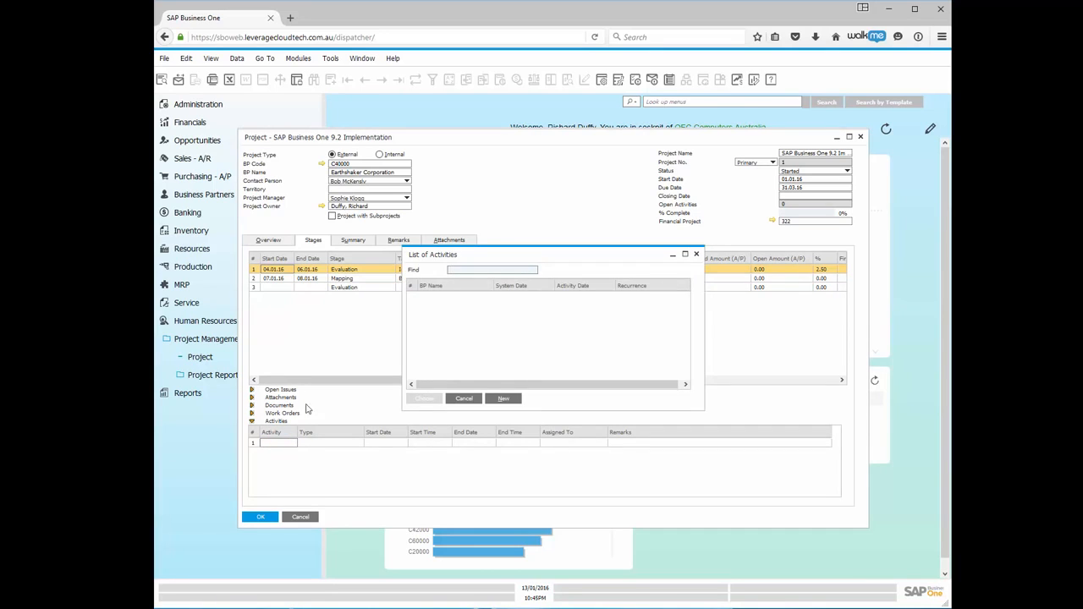
pyautogui.click(697, 256)
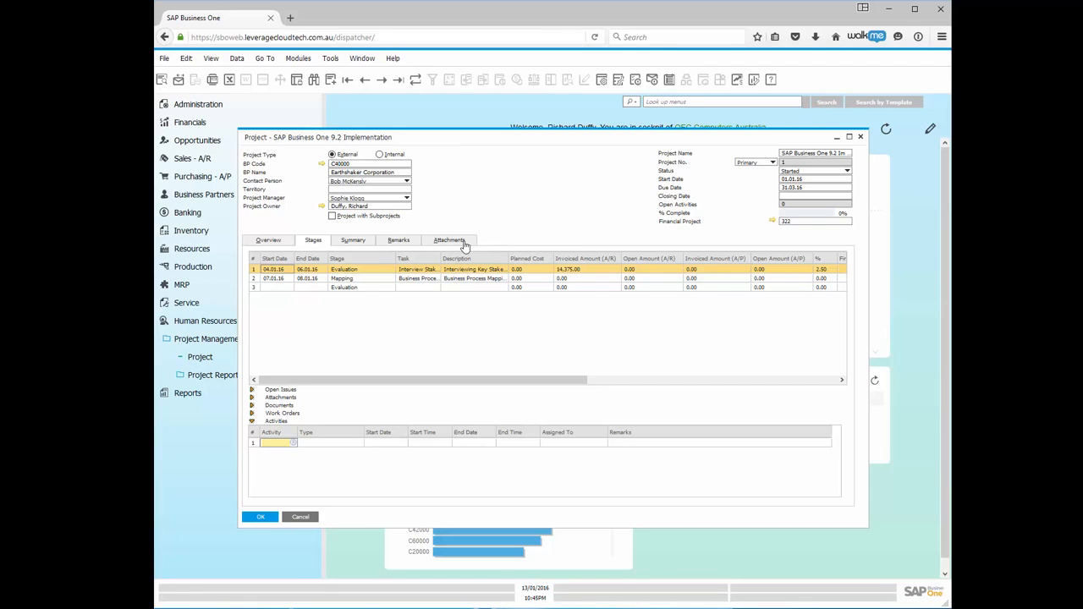
pyautogui.click(261, 517)
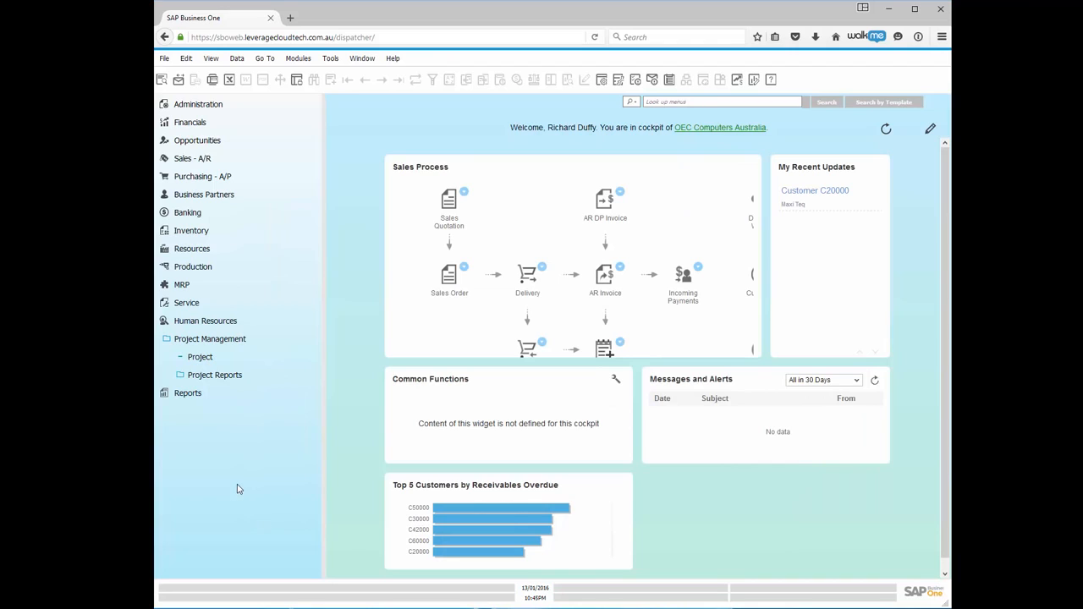
# Launch the Stage Analysis report's selection criteria from Project Reports in the navigation tree.
pyautogui.click(227, 377)
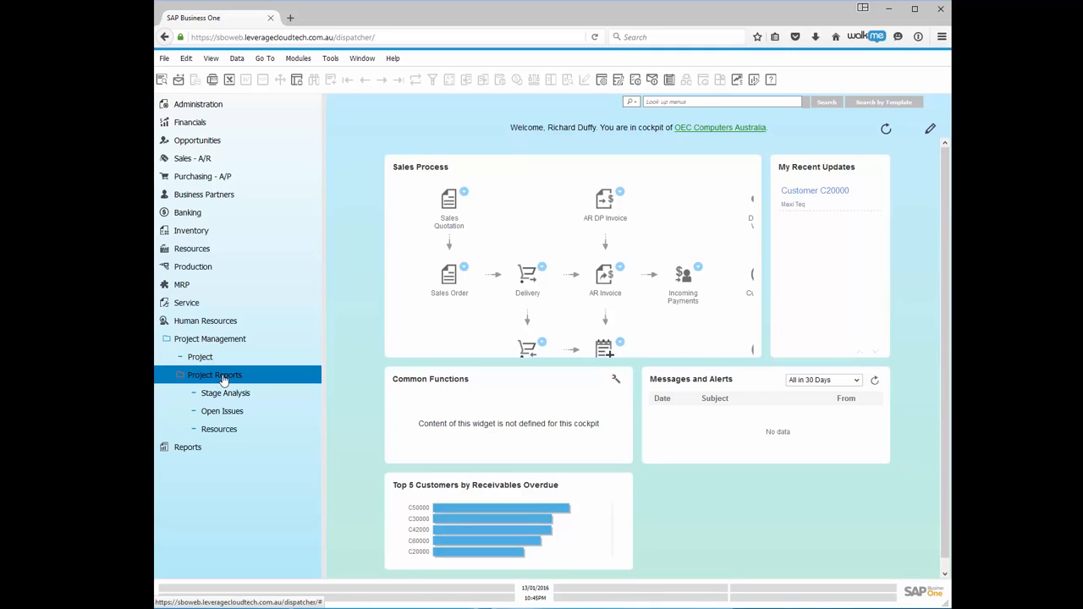
pyautogui.click(226, 393)
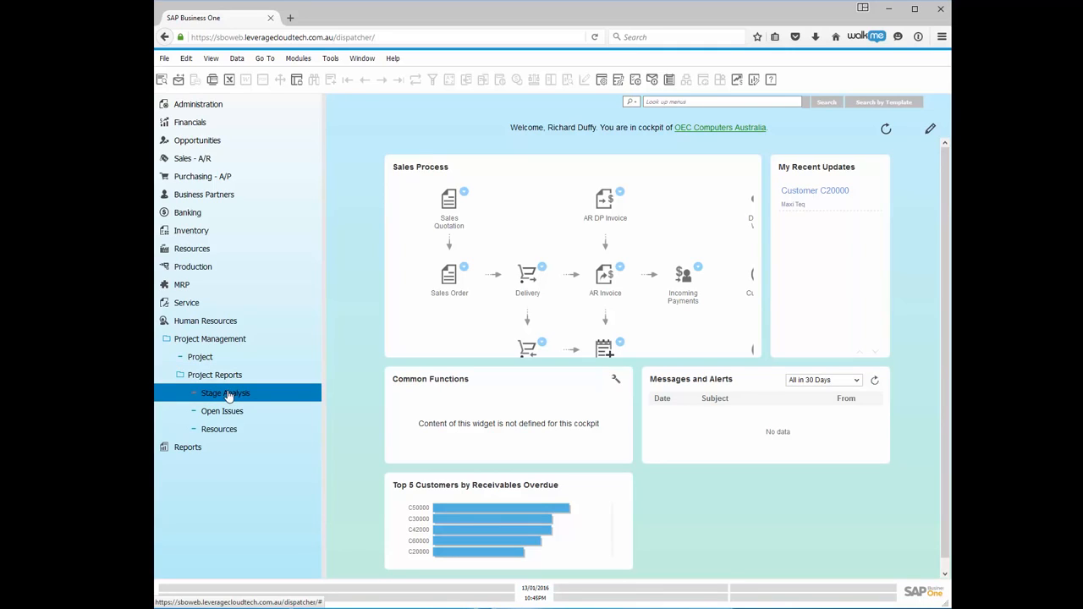
pyautogui.click(228, 413)
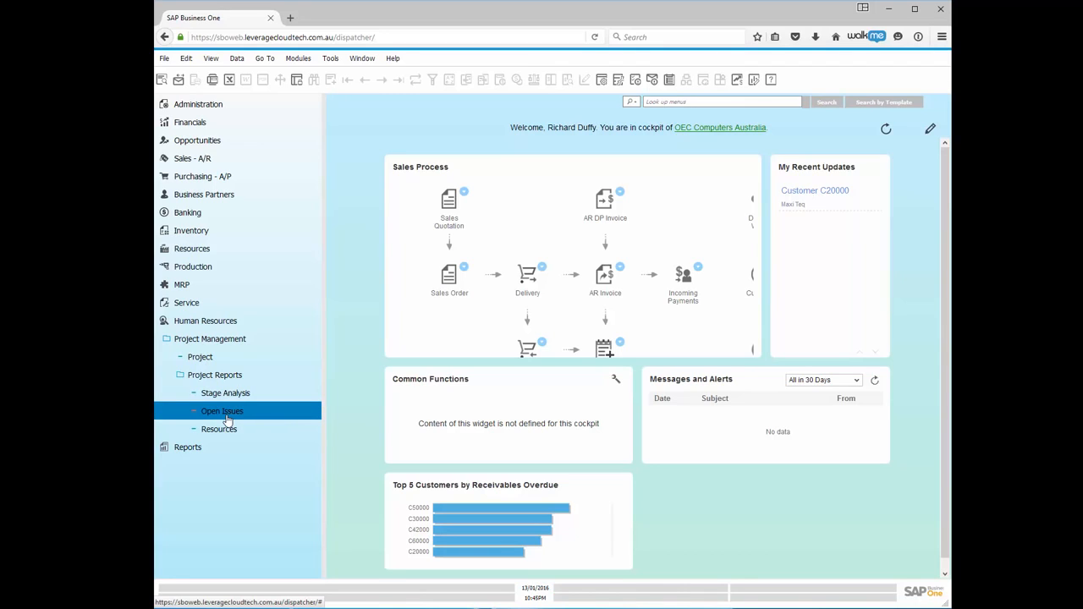
pyautogui.click(225, 432)
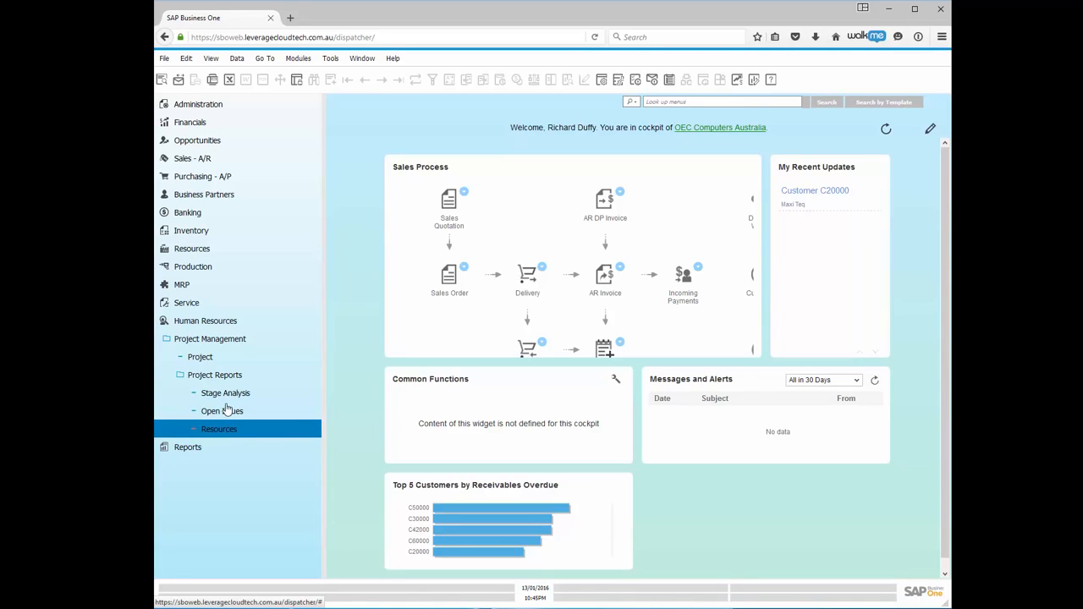
pyautogui.click(227, 412)
pyautogui.click(227, 397)
pyautogui.doubleClick(227, 396)
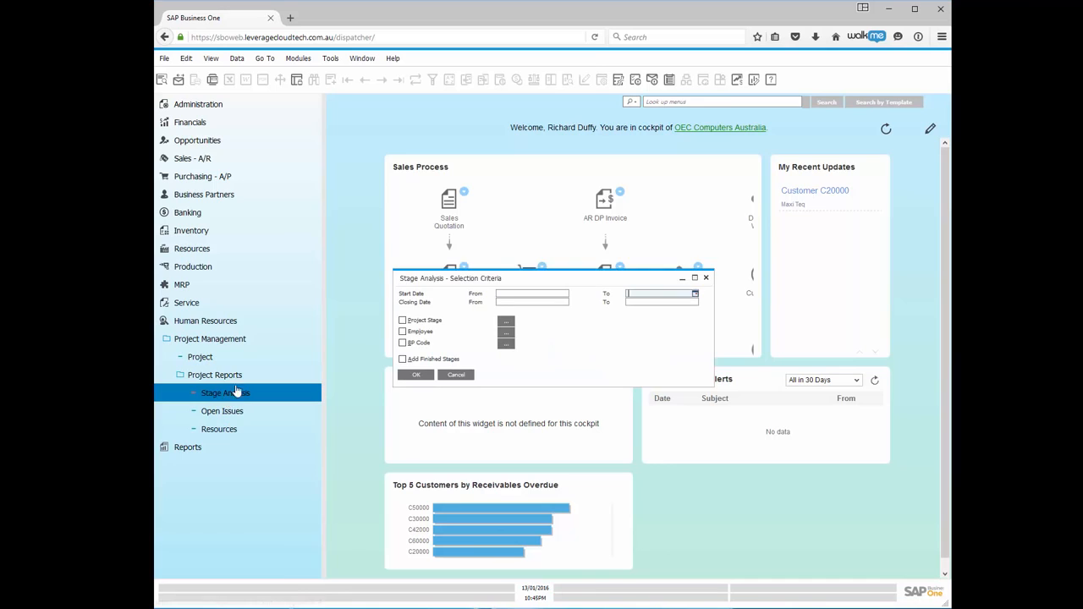
# Run Stage Analysis for start dates 01.01.16–31.01.16, Evaluation stage, including finished stages.
pyautogui.click(237, 341)
pyautogui.click(296, 360)
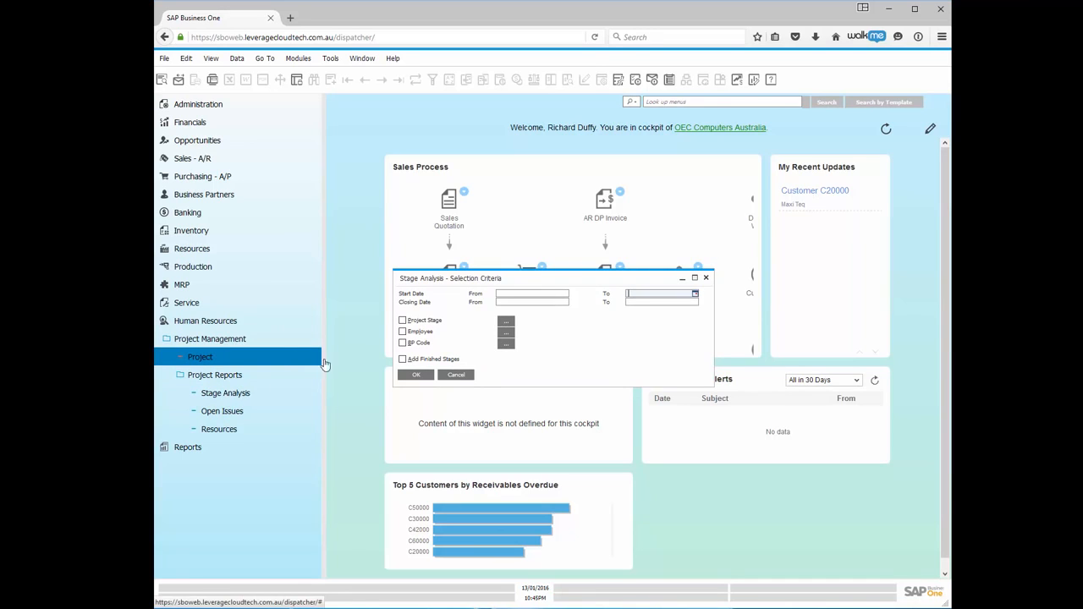
pyautogui.click(404, 321)
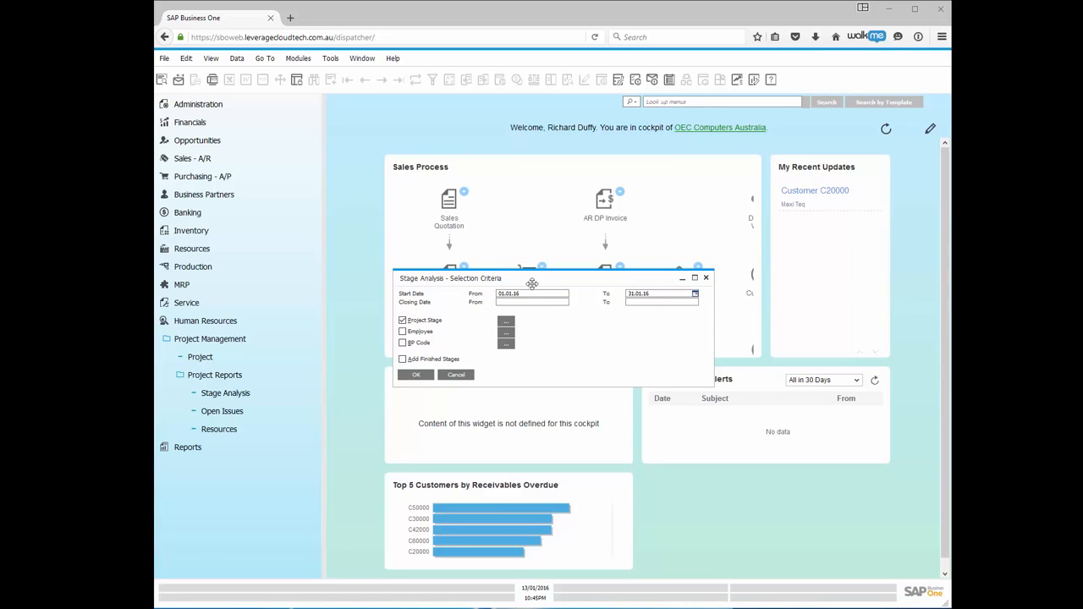
pyautogui.click(505, 324)
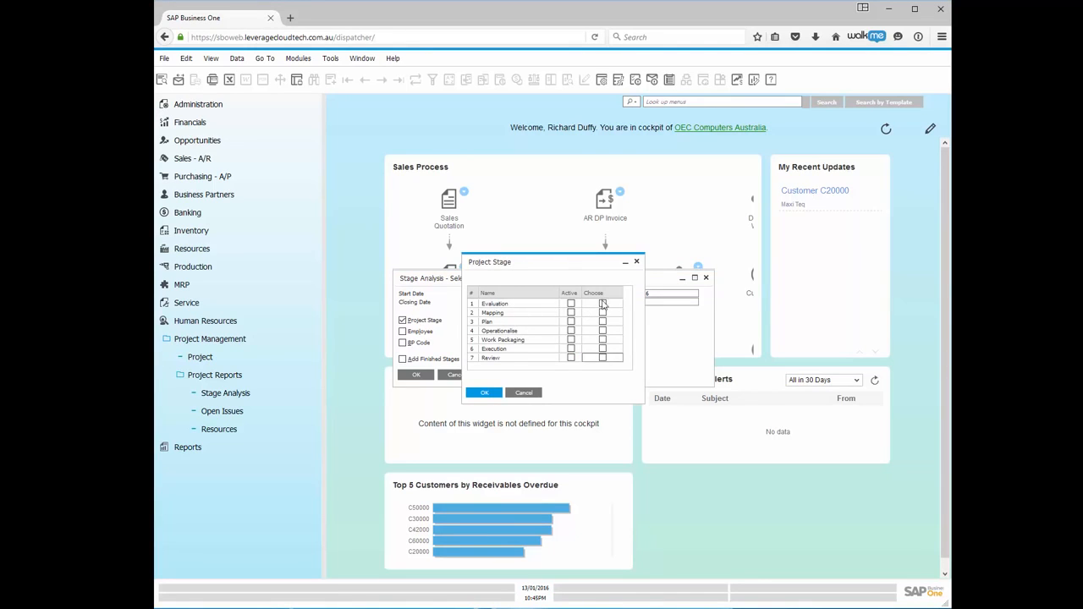
pyautogui.click(602, 305)
pyautogui.click(487, 400)
pyautogui.click(403, 361)
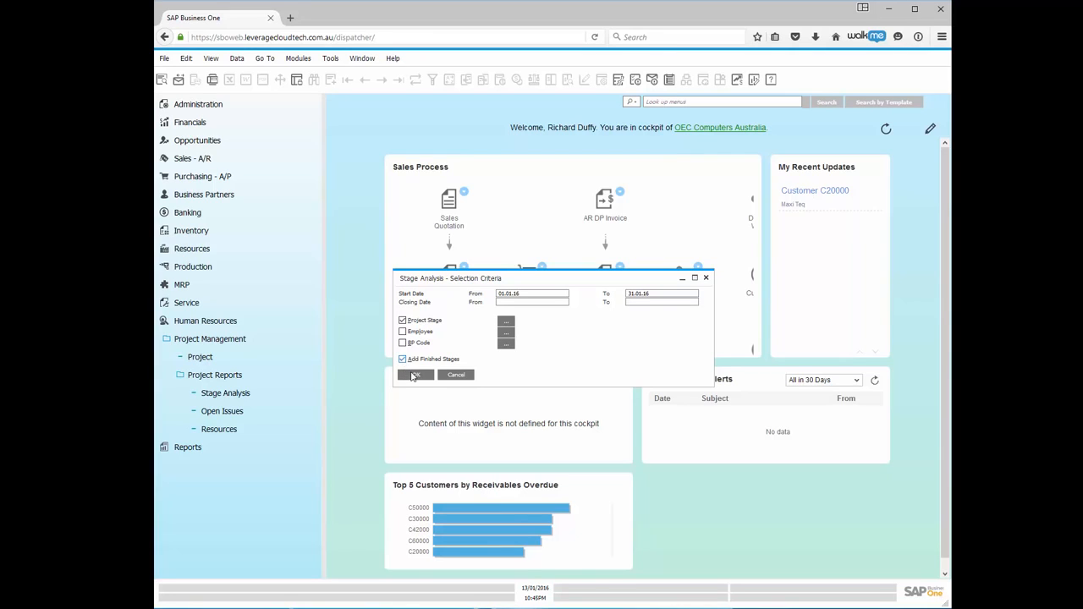
pyautogui.click(416, 375)
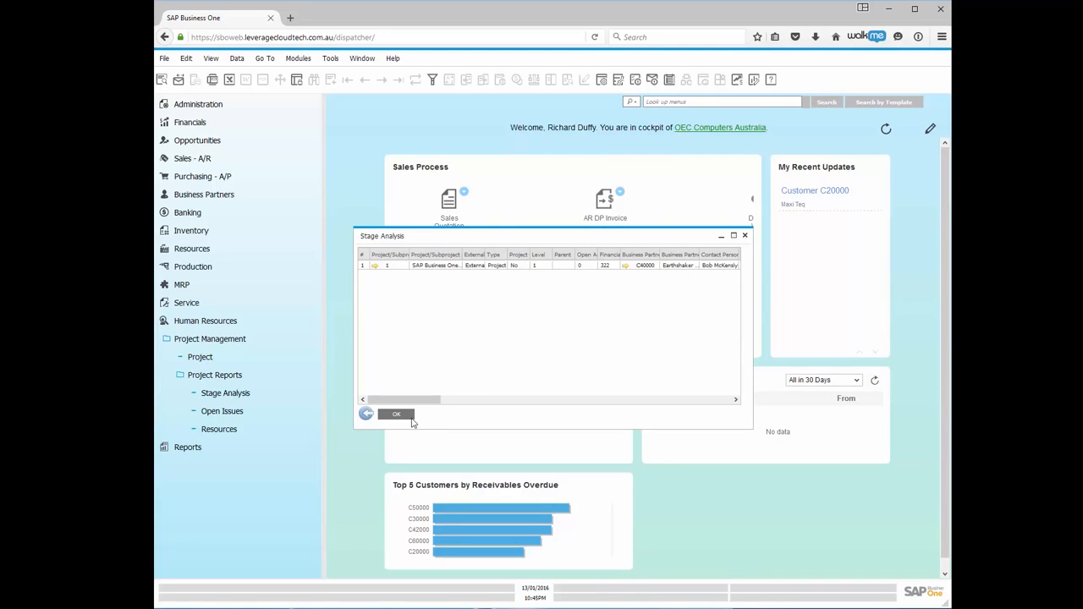
# Close the Stage Analysis results listing the Earthshaker external project.
pyautogui.click(390, 417)
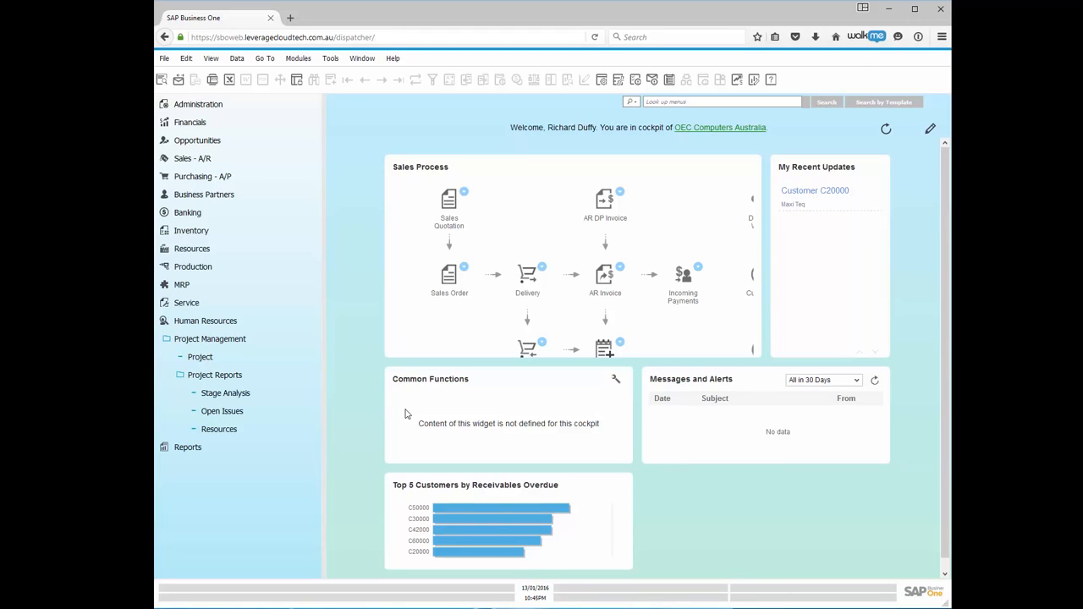
# Start a new project, number 2, with project type Internal.
pyautogui.click(204, 358)
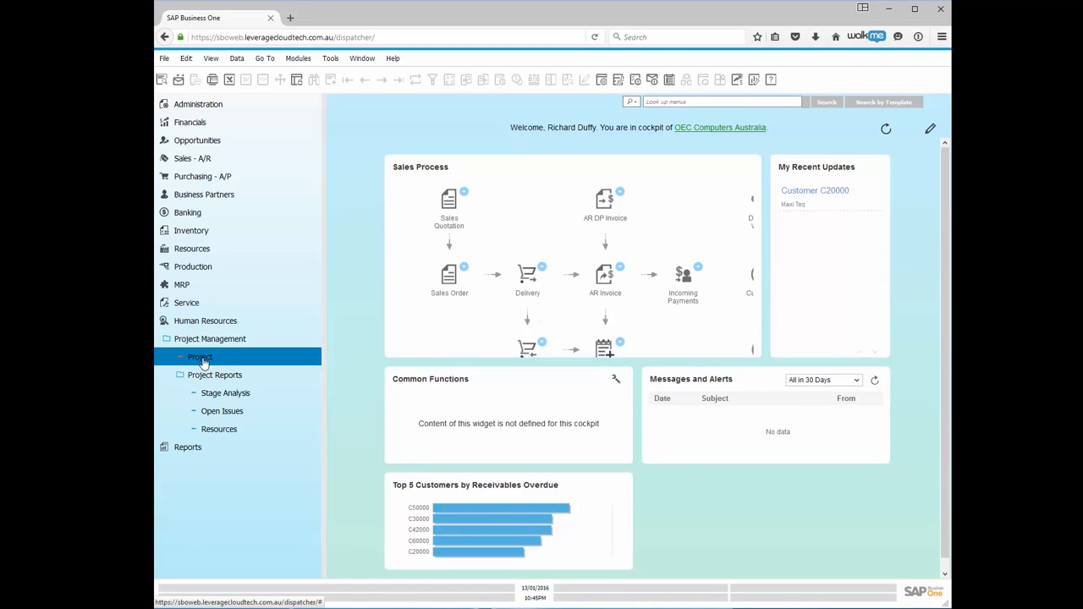
pyautogui.click(194, 358)
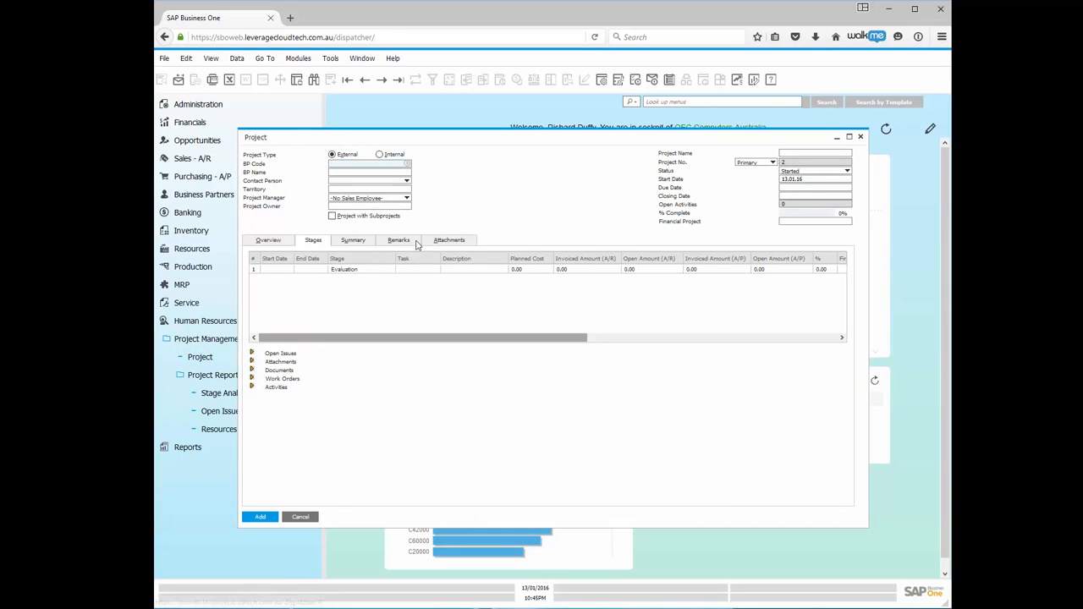
pyautogui.click(381, 155)
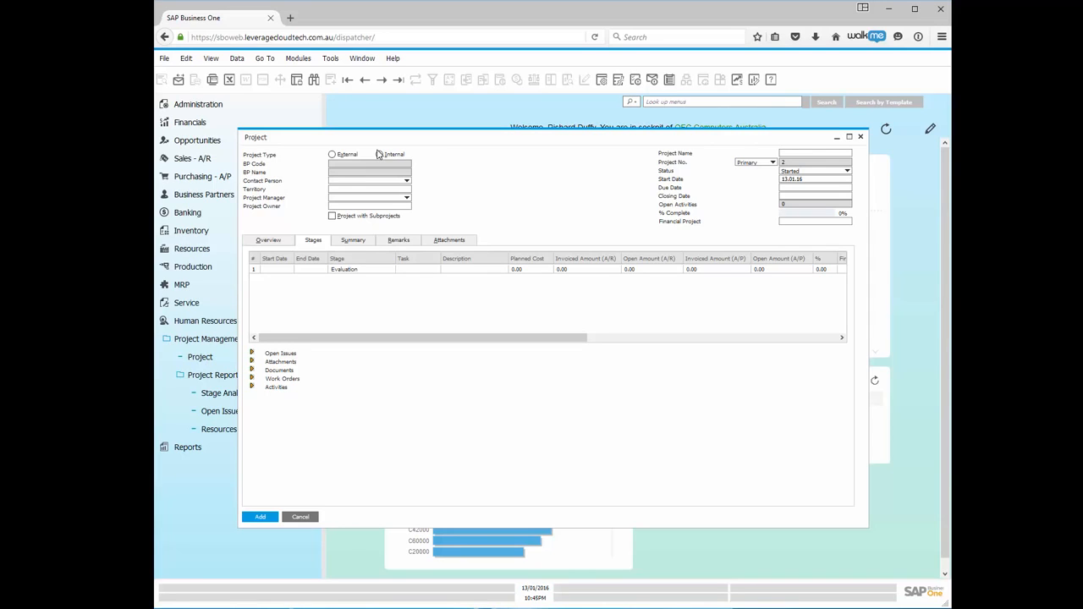
pyautogui.click(379, 154)
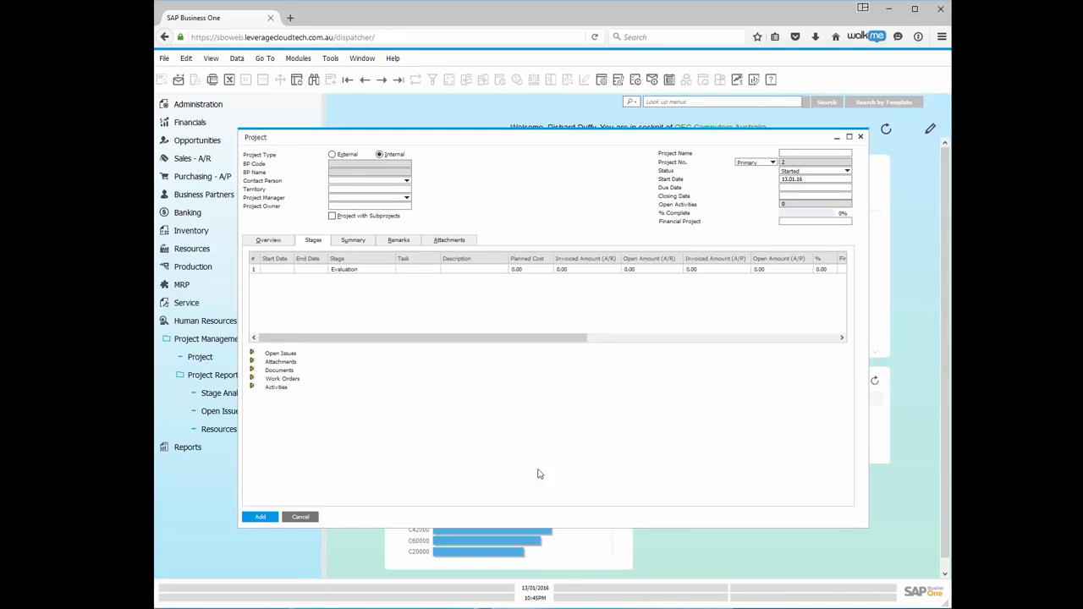